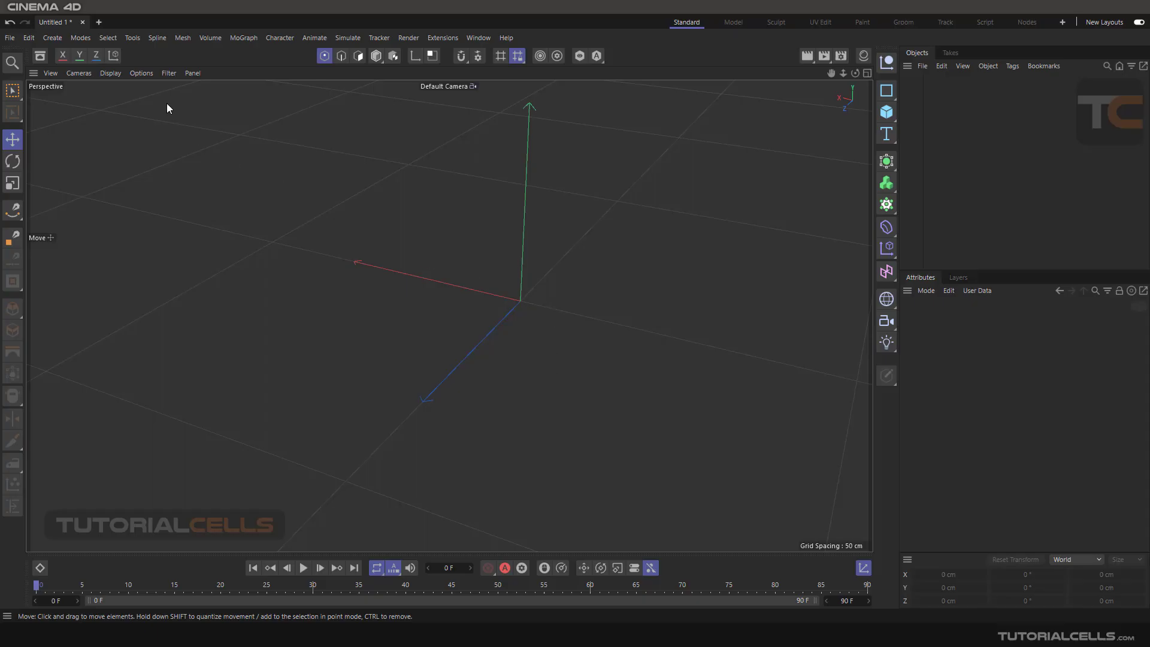
Browse the Spline > Move commands without choosing one, then orbit the empty view slightly
click(156, 37)
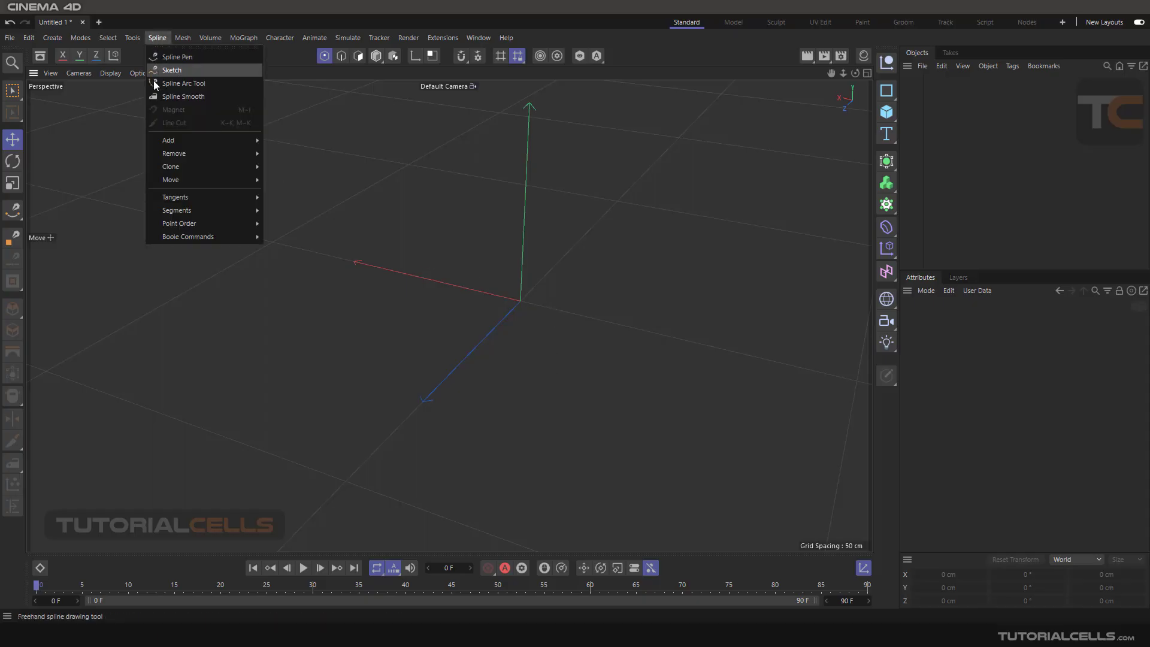
mouse_move(178, 173)
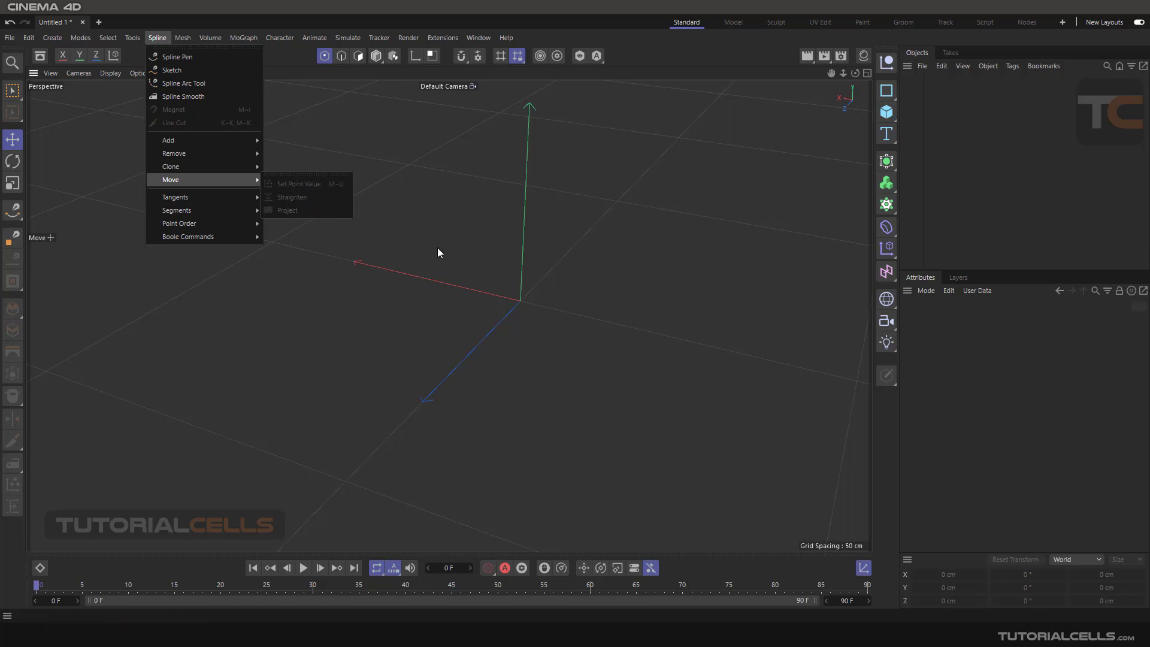
click(512, 291)
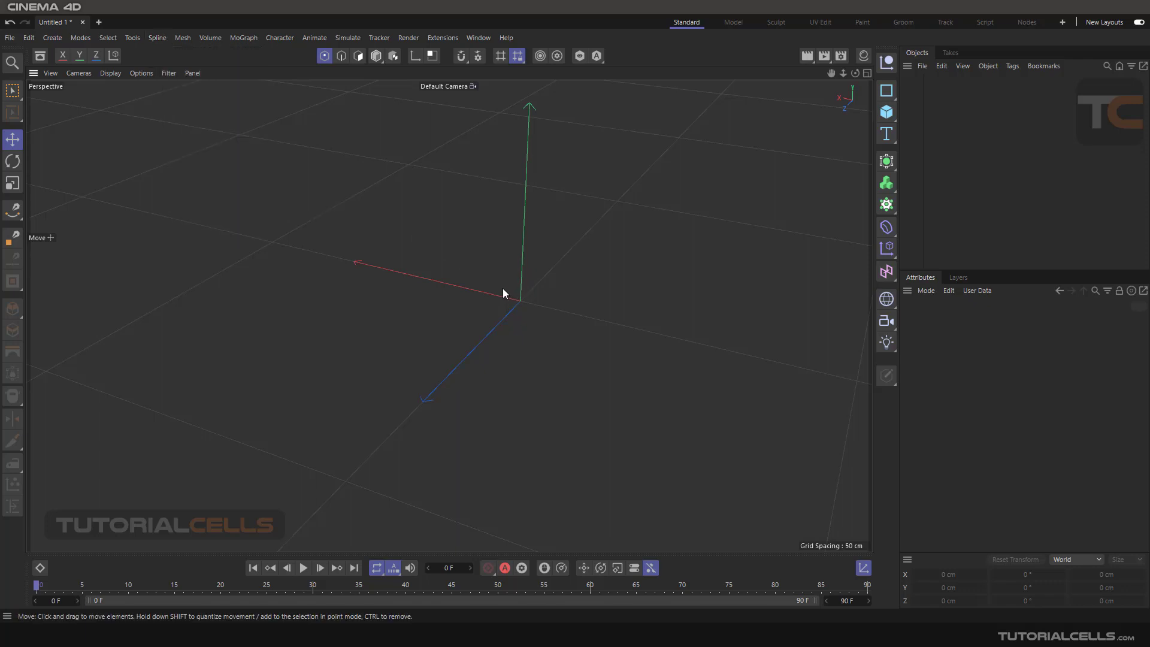
alt+drag(502, 288, 525, 299)
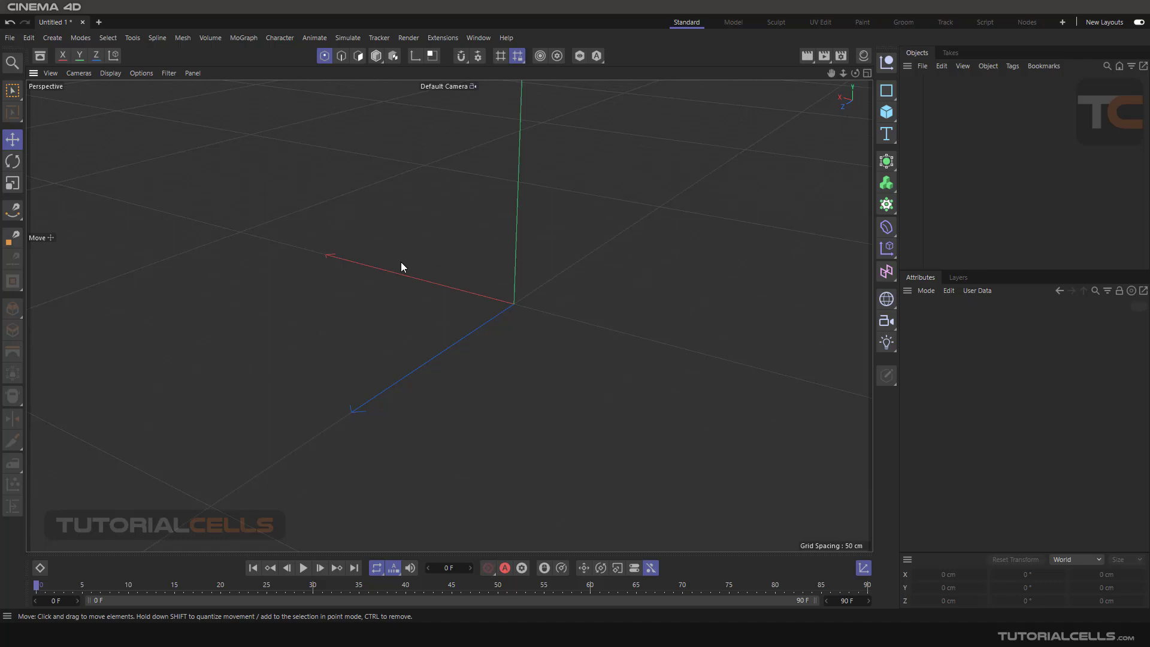
Draw an eight-point zigzag Bezier spline across the grid with the Spline Pen
click(14, 210)
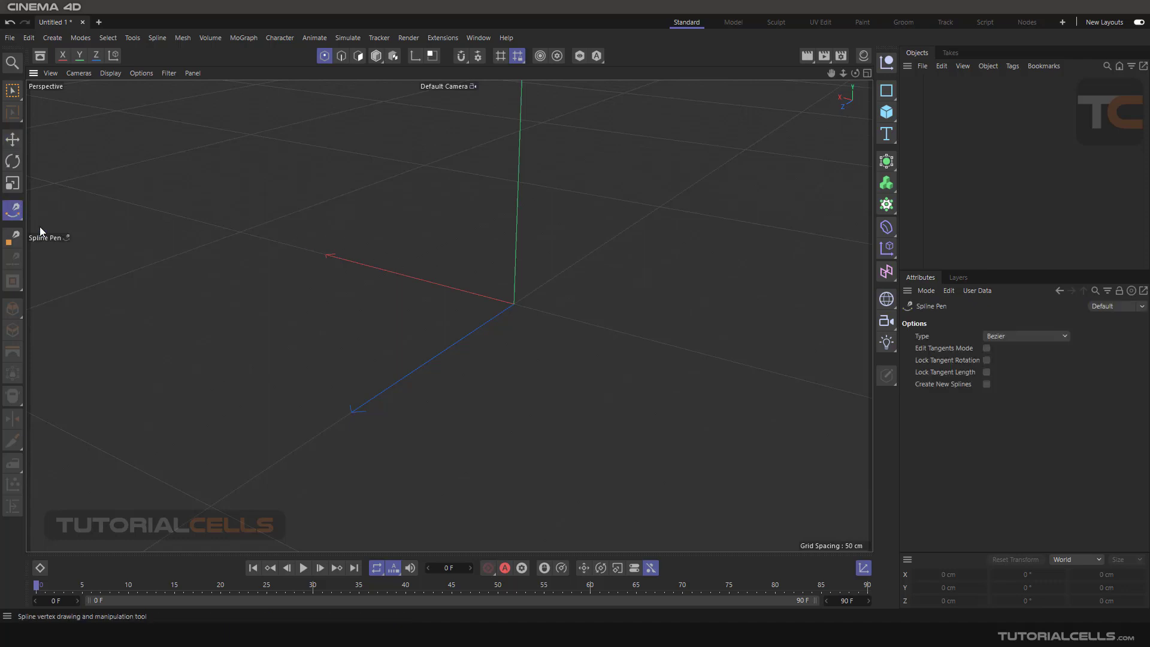
click(277, 329)
click(438, 413)
click(566, 288)
click(765, 390)
click(821, 274)
click(754, 211)
click(801, 158)
click(819, 106)
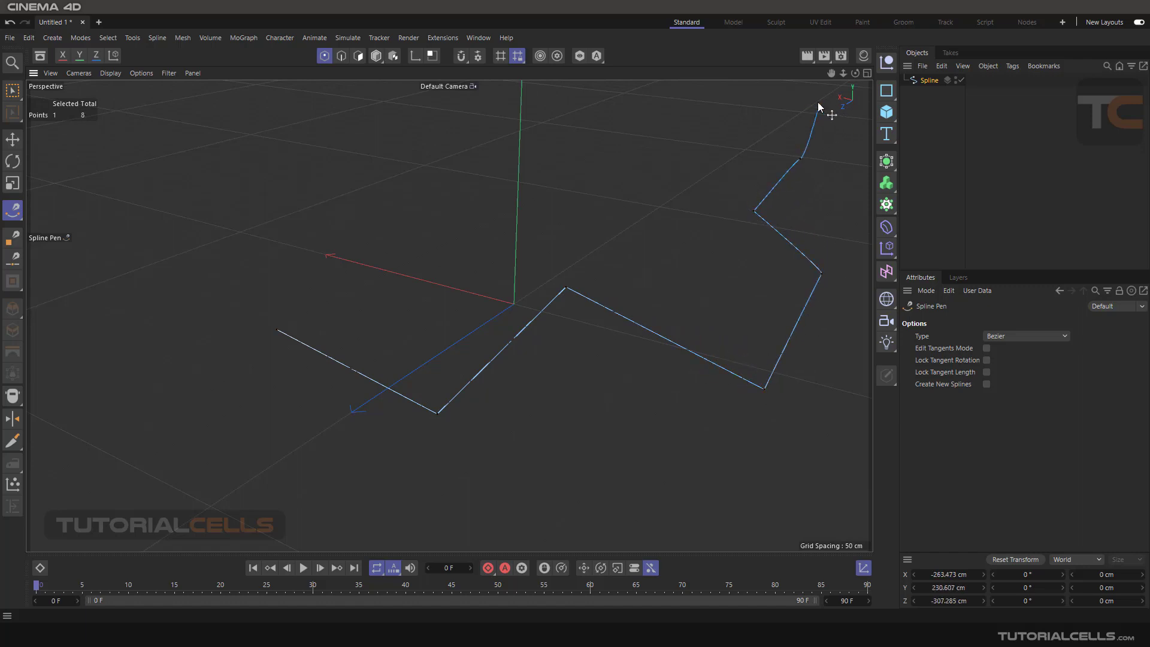
key(Escape)
Insert two extra points on the zigzag and pull the lower-middle point up and left
click(505, 346)
drag(645, 326, 659, 258)
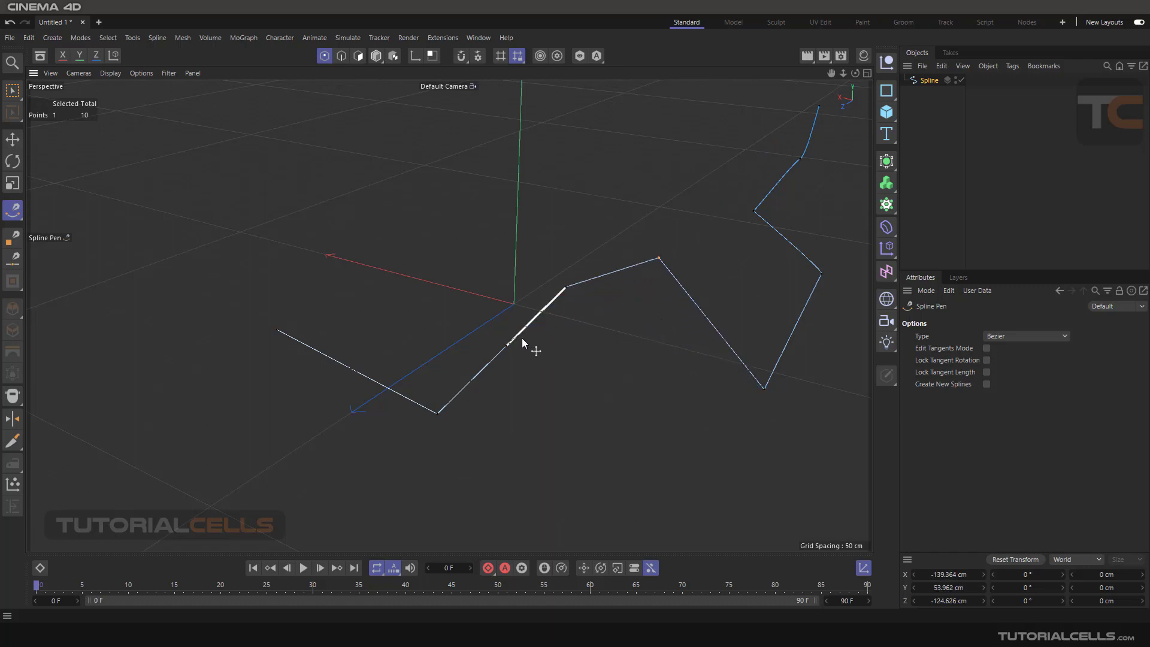
drag(506, 344, 452, 256)
alt+drag(537, 328, 383, 240)
key(e)
click(379, 228)
Add a Circle spline lying flat in the XZ plane
alt+drag(392, 289, 779, 225)
click(886, 90)
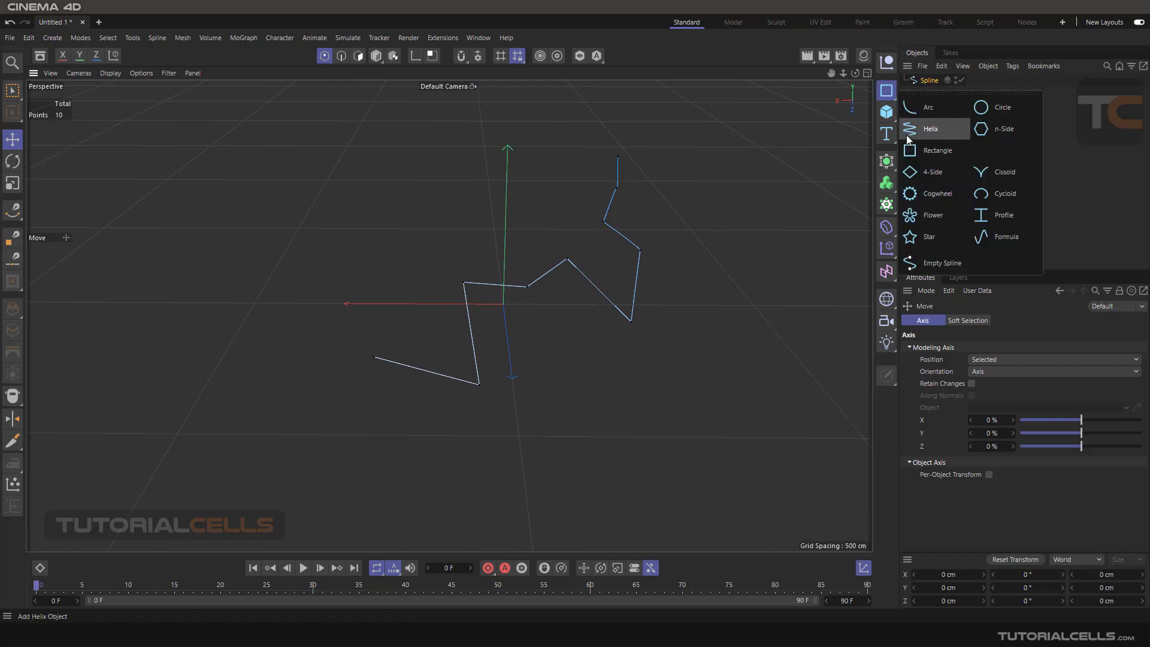
click(992, 111)
click(1006, 412)
Move the circle along X beside the zigzag and make it editable
drag(429, 301, 182, 306)
alt+drag(419, 324, 651, 161)
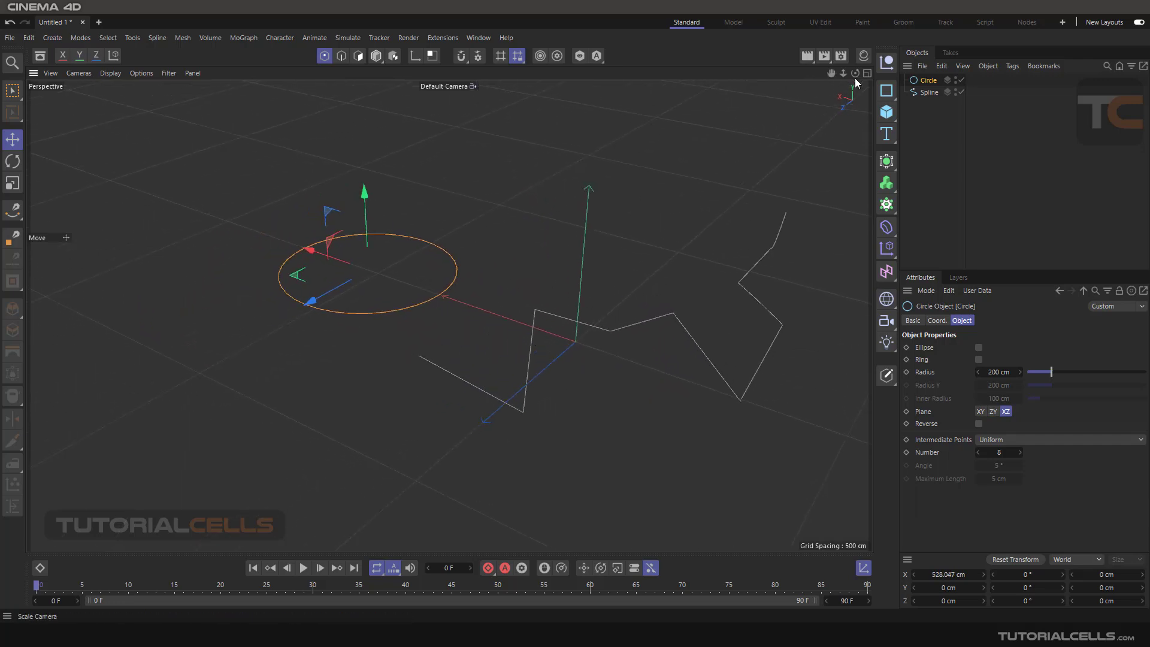
click(887, 374)
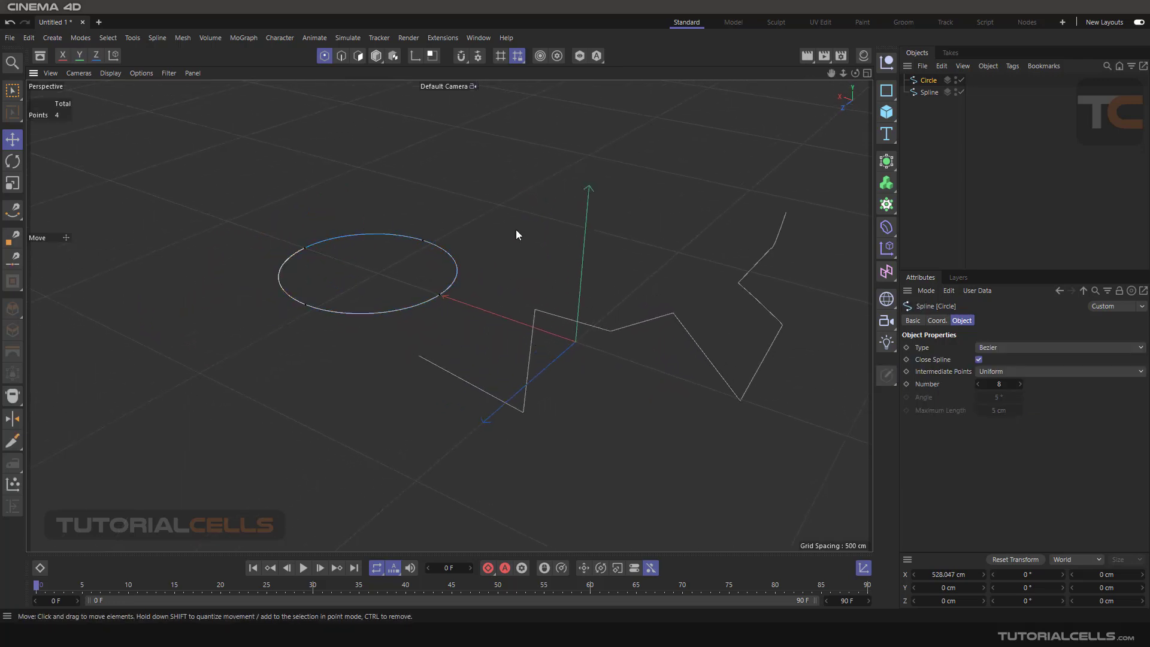
scroll(435, 302, up, 2)
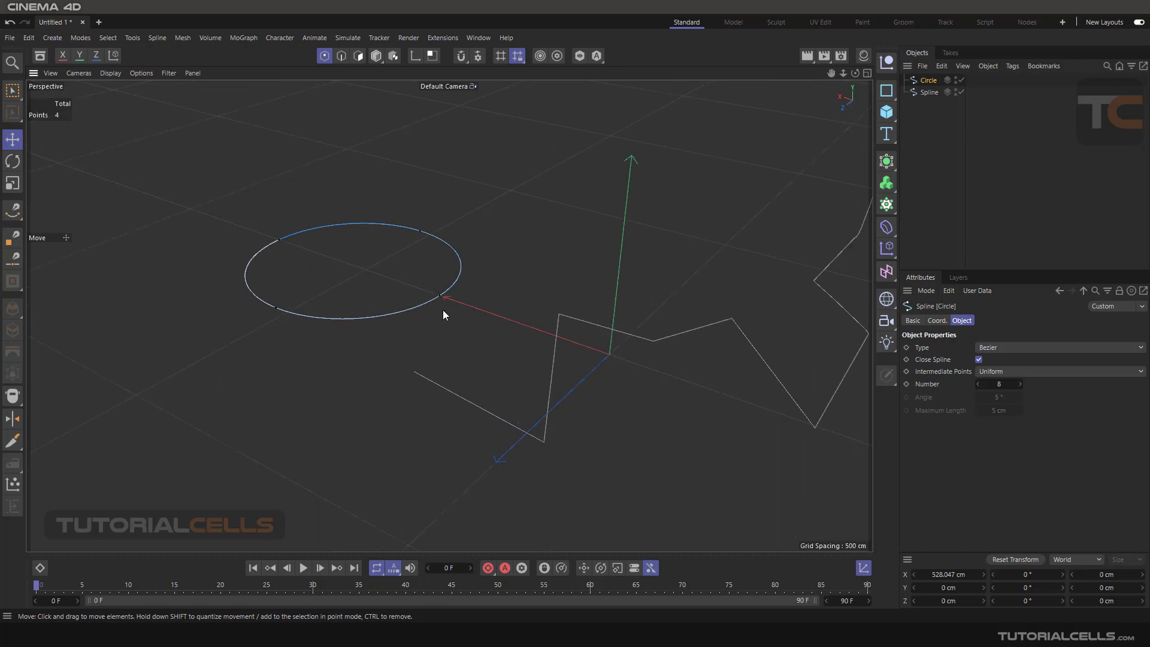
click(12, 139)
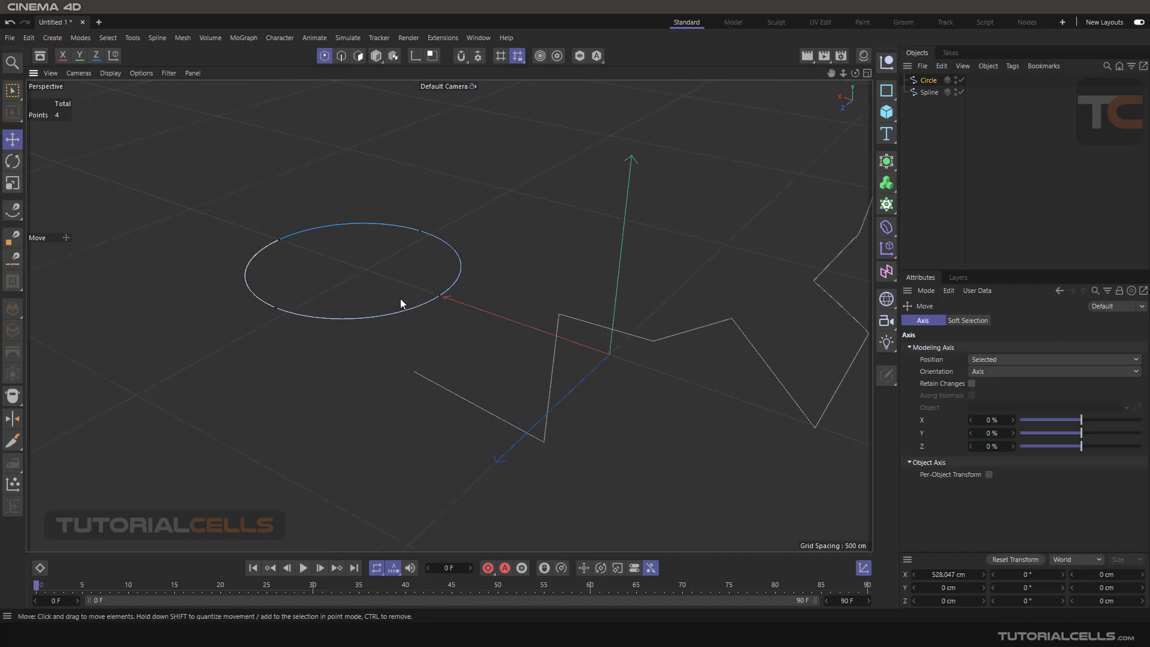
scroll(436, 300, up, 2)
double_click(440, 293)
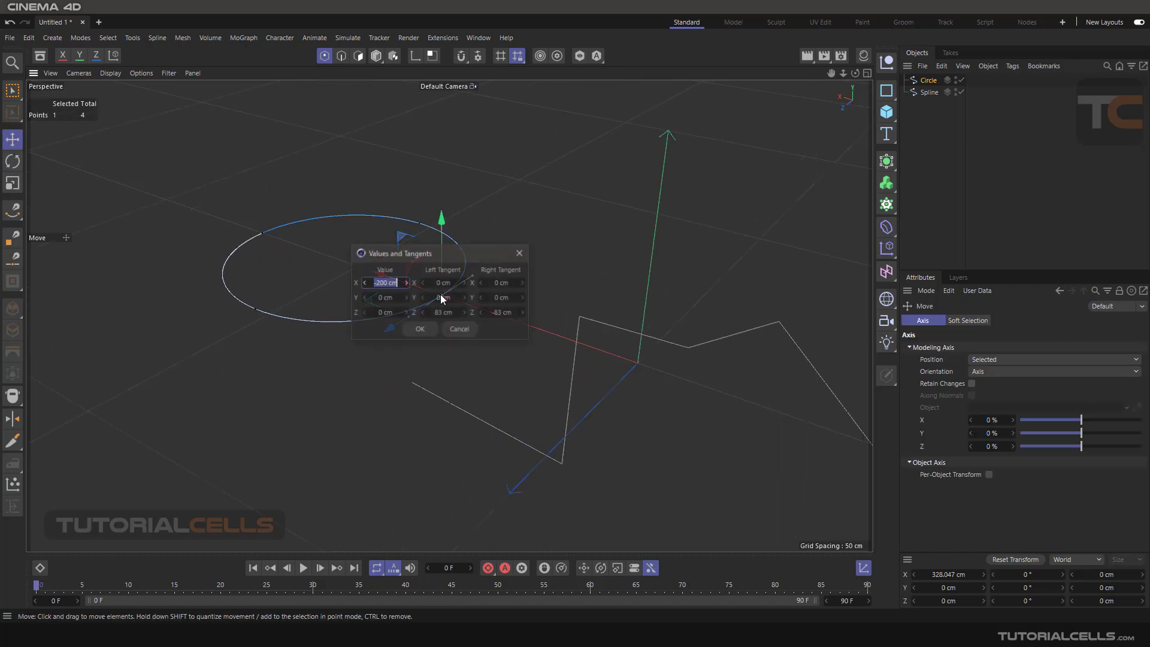
drag(451, 256, 552, 170)
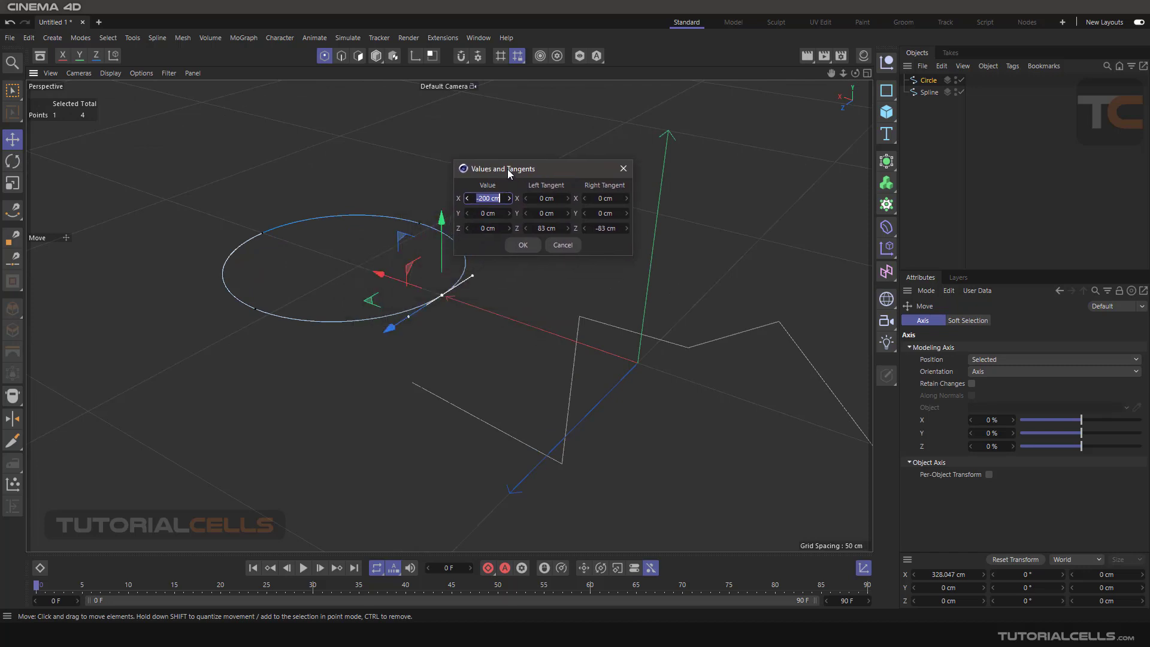
drag(508, 169, 534, 171)
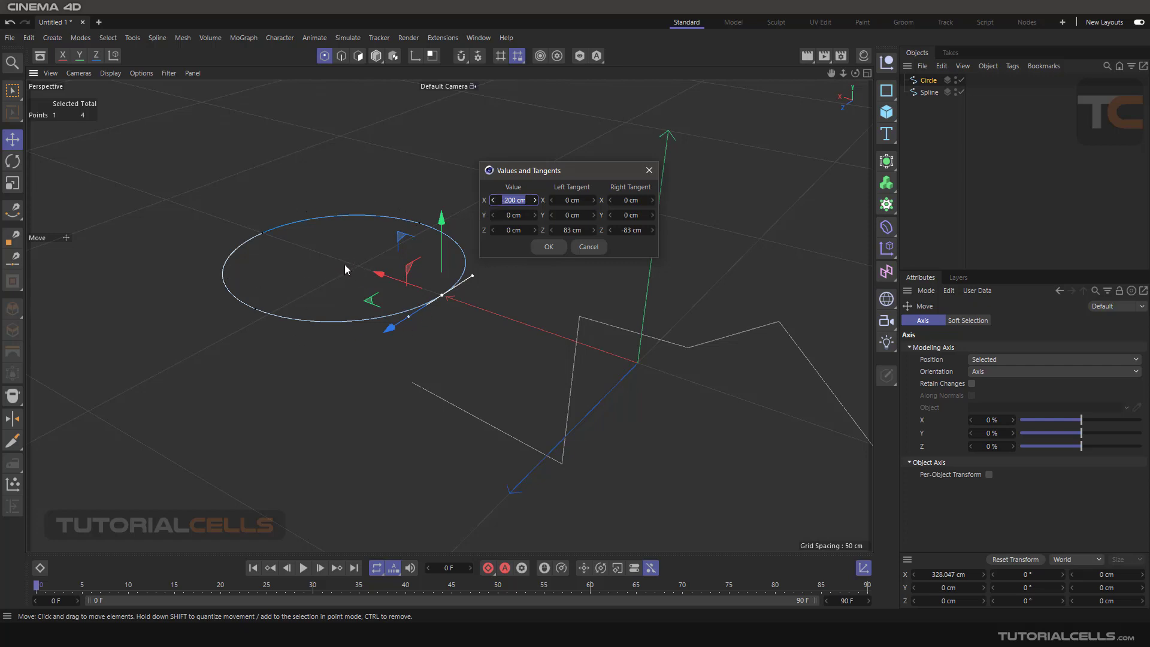
click(548, 246)
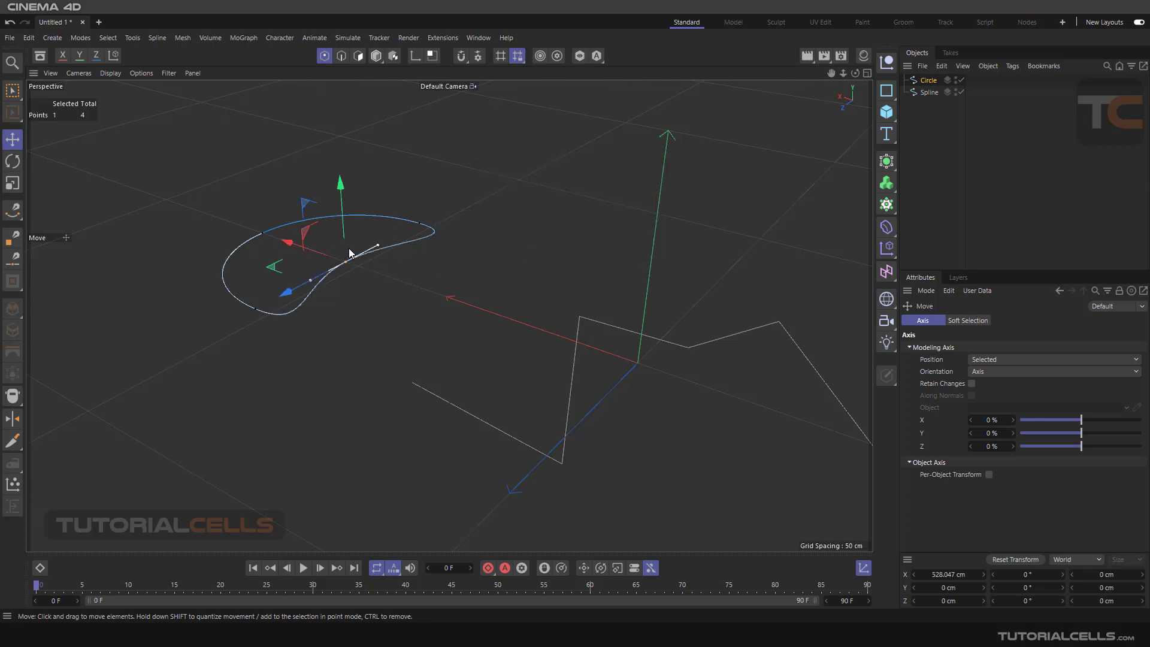
key(ctrl+z)
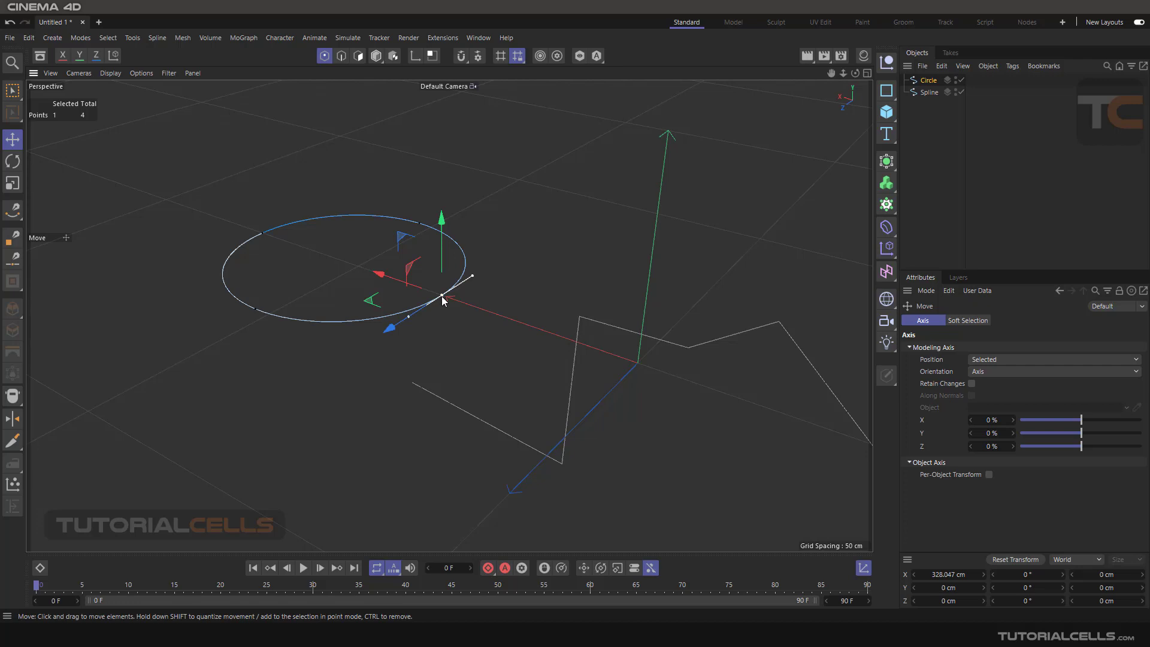
Set the circle point's Left Tangent Z to 219 cm, then drag its lower tangent handle outward
double_click(441, 296)
drag(436, 249, 594, 196)
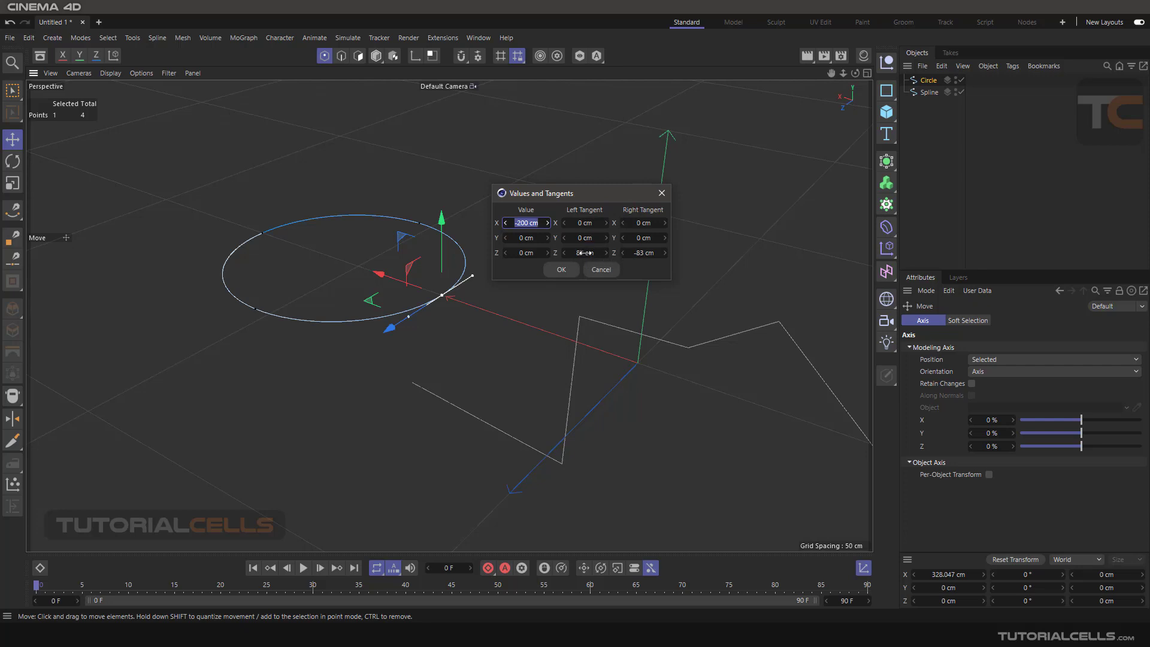
drag(585, 253, 597, 253)
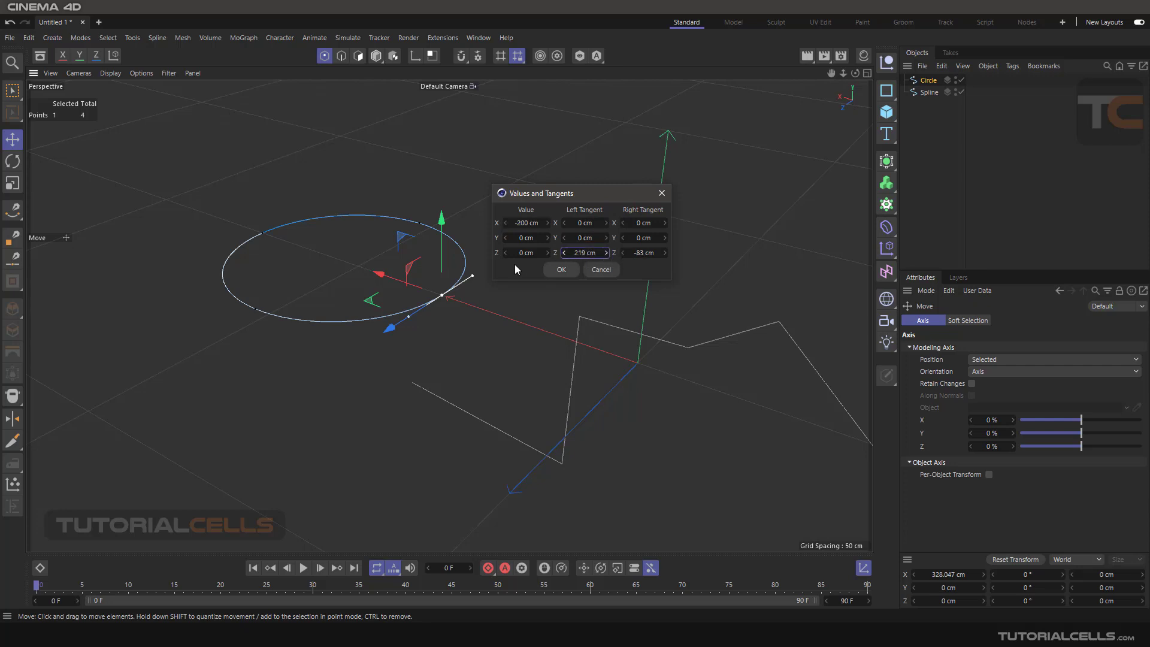
click(561, 269)
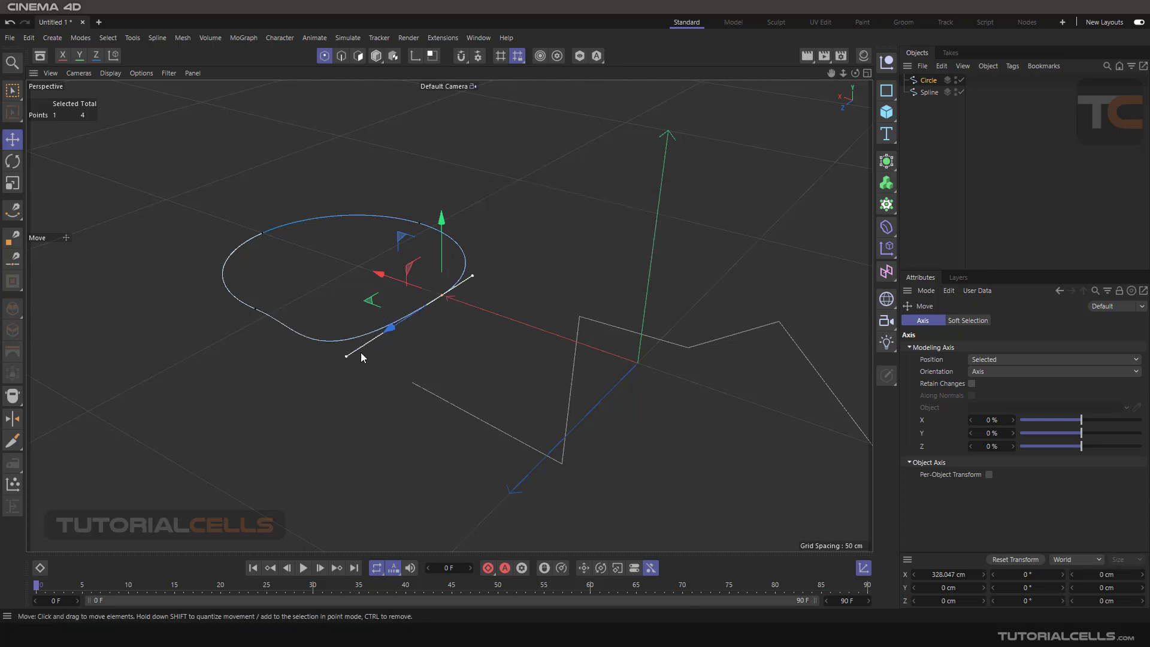
drag(347, 354, 400, 373)
scroll(444, 305, up, 3)
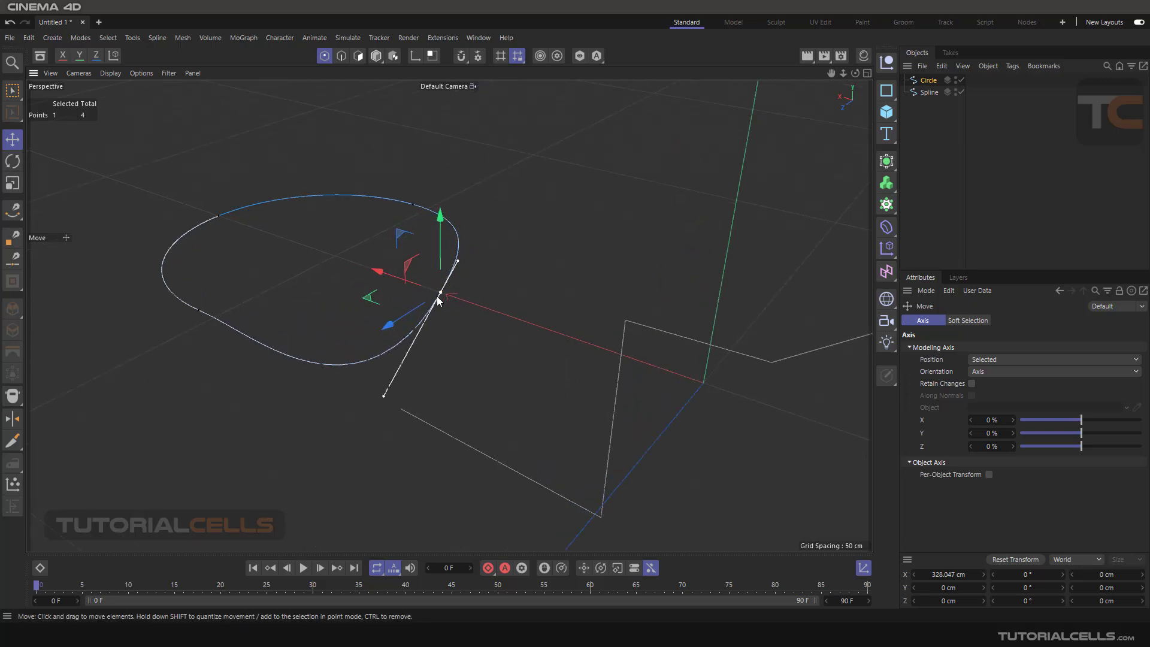
Zero the circle point's left and right tangent X and Y values
double_click(440, 293)
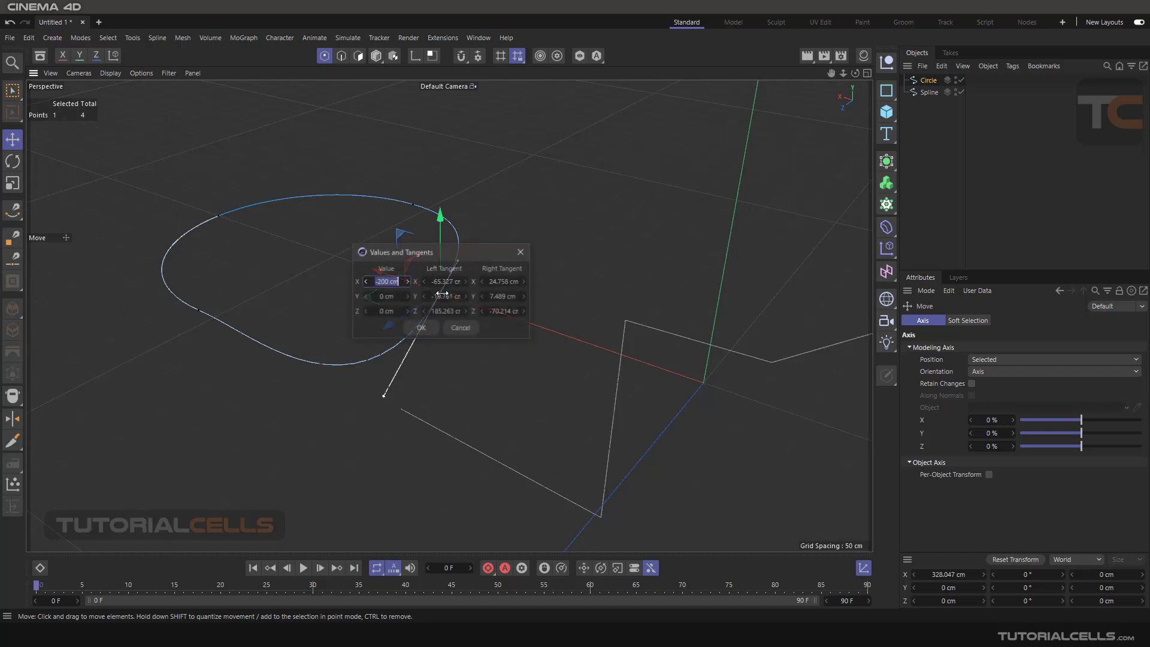
drag(464, 242, 656, 241)
click(634, 267)
text(0)
click(692, 268)
text(0)
click(634, 282)
text(0)
click(681, 282)
text(0)
click(612, 313)
Set the point's Left Tangent Z to 50 cm and Right Tangent Z to -50 cm
alt+drag(502, 301, 460, 288)
double_click(434, 287)
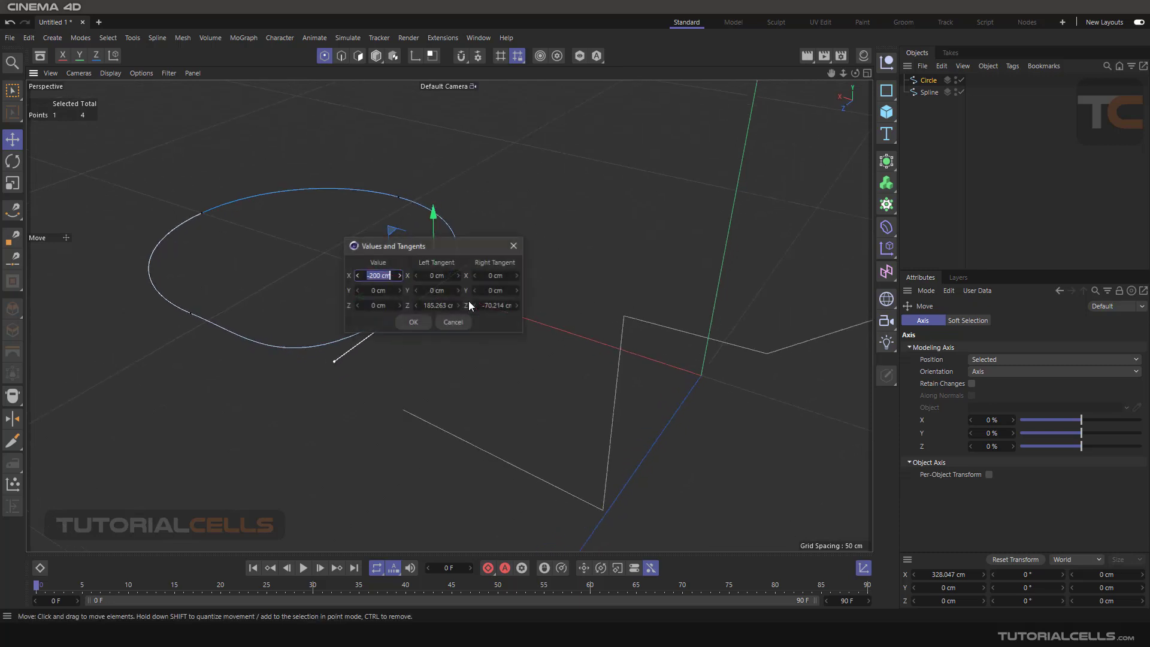
drag(455, 253, 626, 255)
click(657, 308)
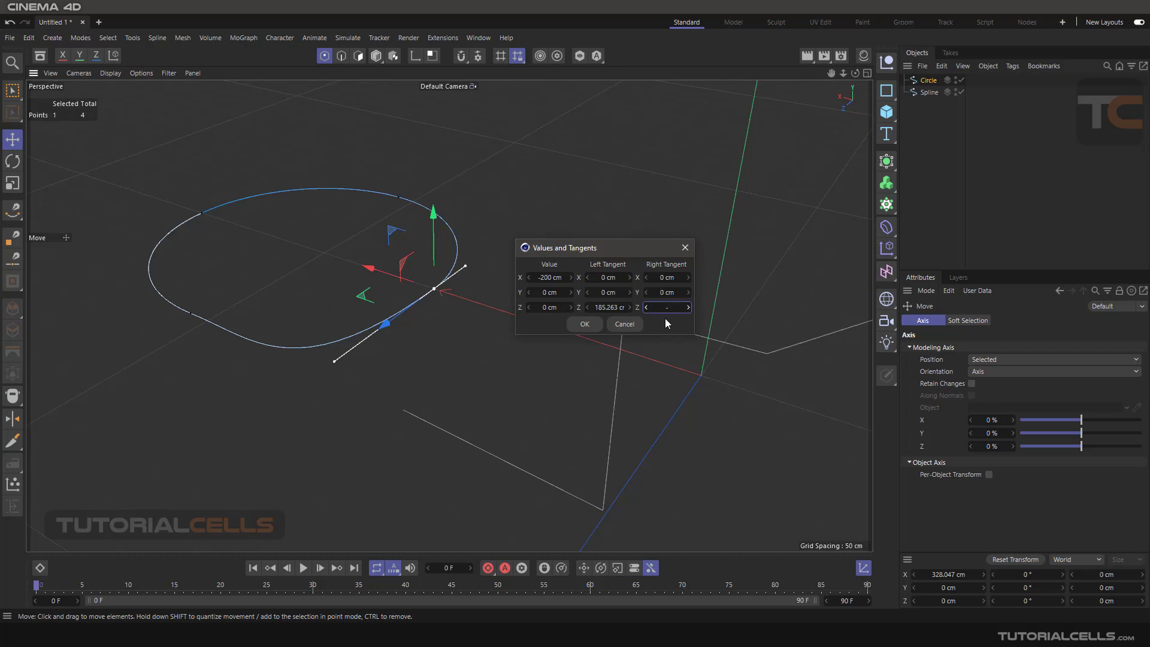
click(611, 308)
text(50)
click(598, 322)
scroll(443, 290, up, 5)
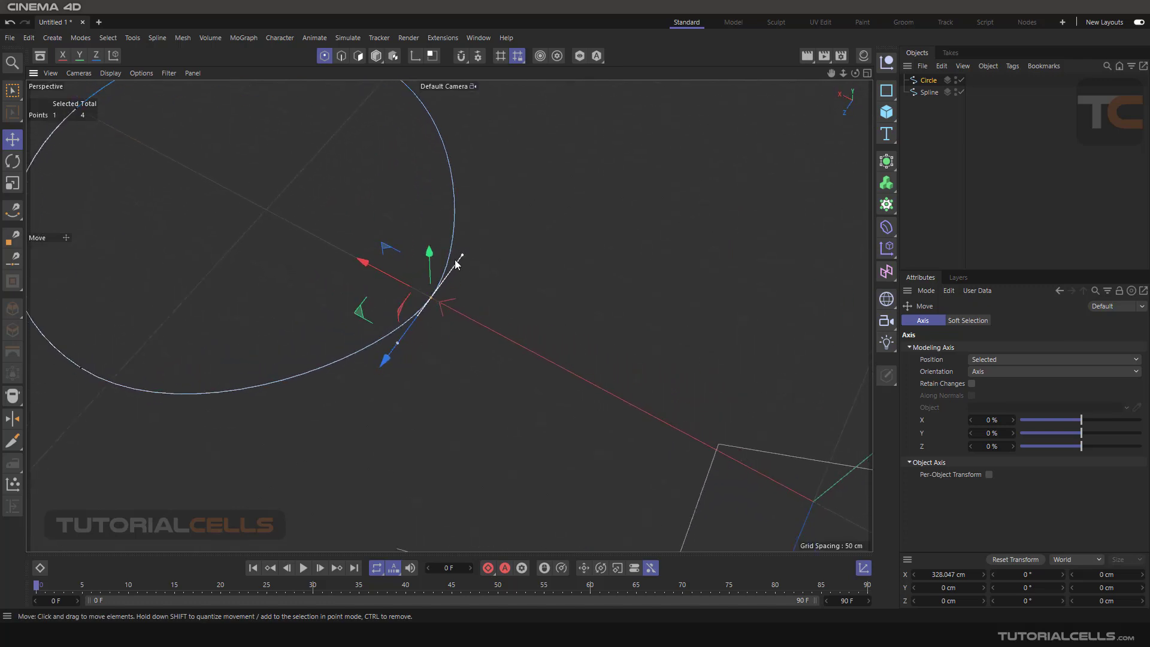
Reopen the circle point's Values and Tangents twice and cancel without changes
click(428, 294)
click(428, 294)
scroll(449, 315, down, 1)
double_click(435, 306)
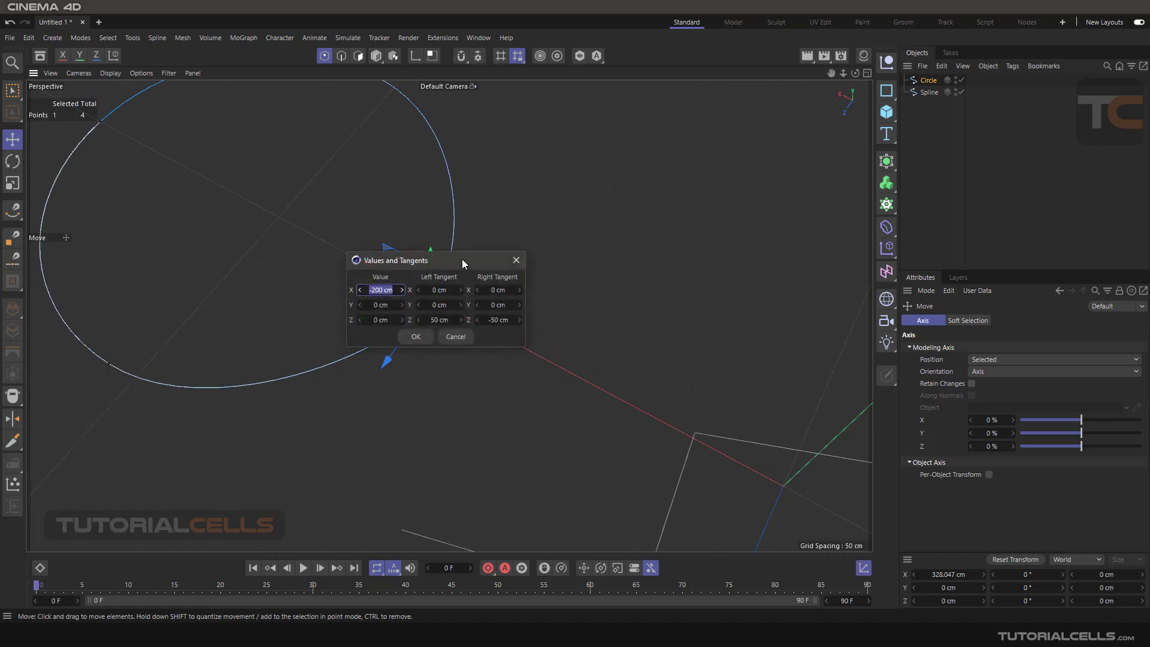
drag(467, 260, 600, 245)
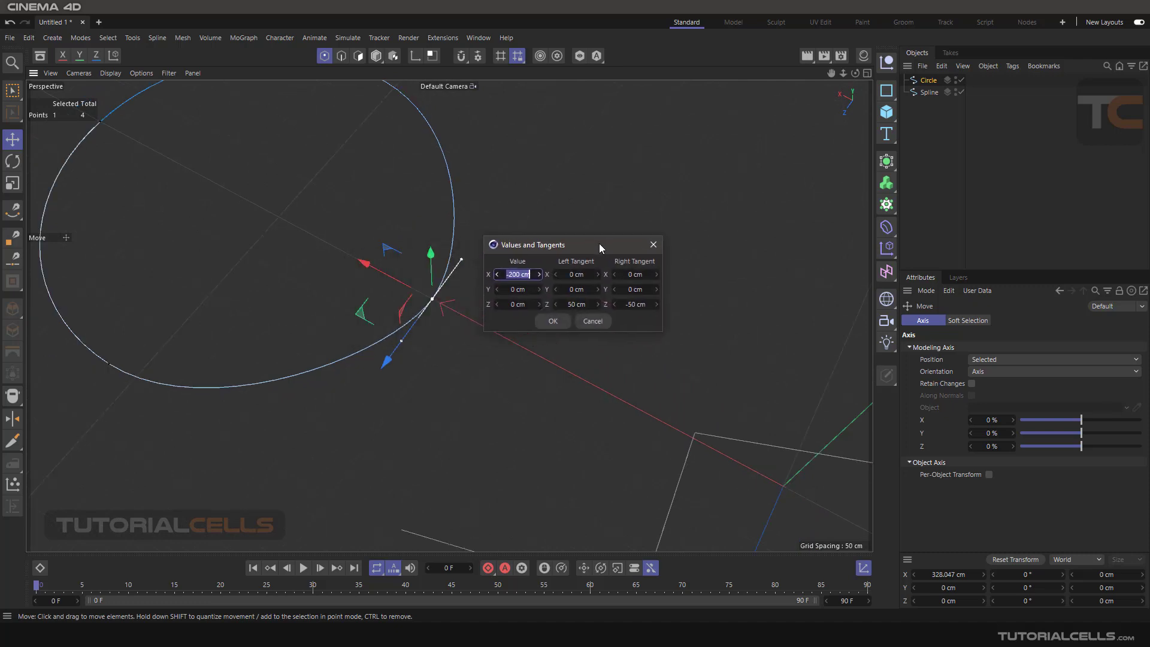
click(577, 321)
double_click(433, 298)
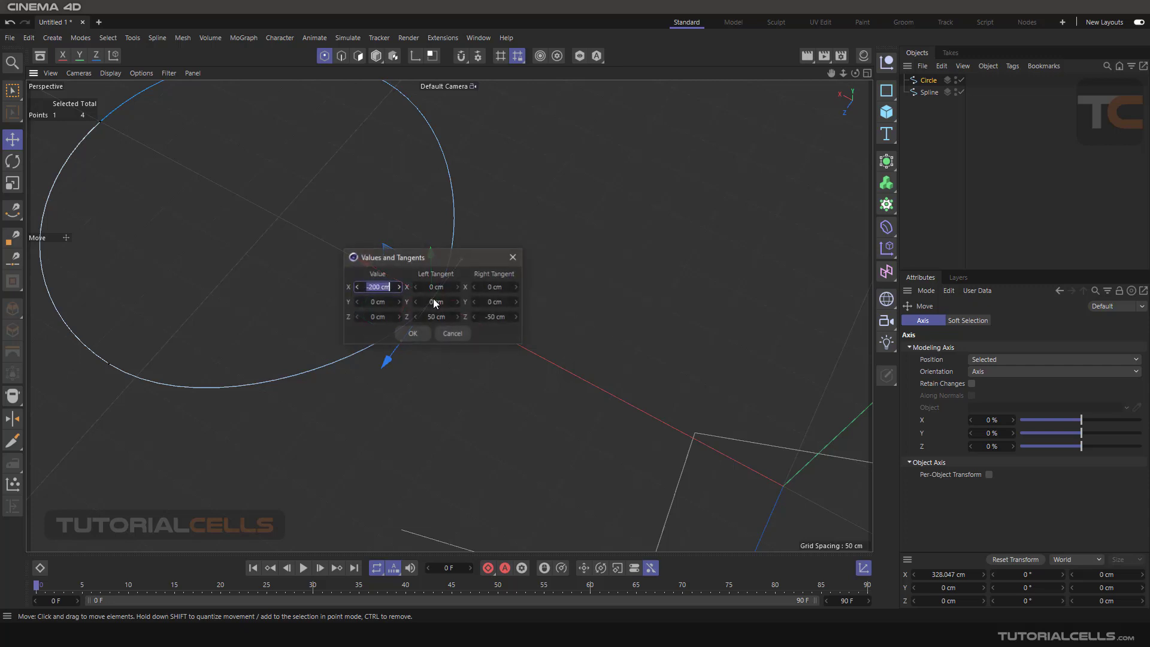
click(453, 333)
Make the zigzag Spline active and pick its upper corner point
alt+middle_drag(452, 333, 534, 278)
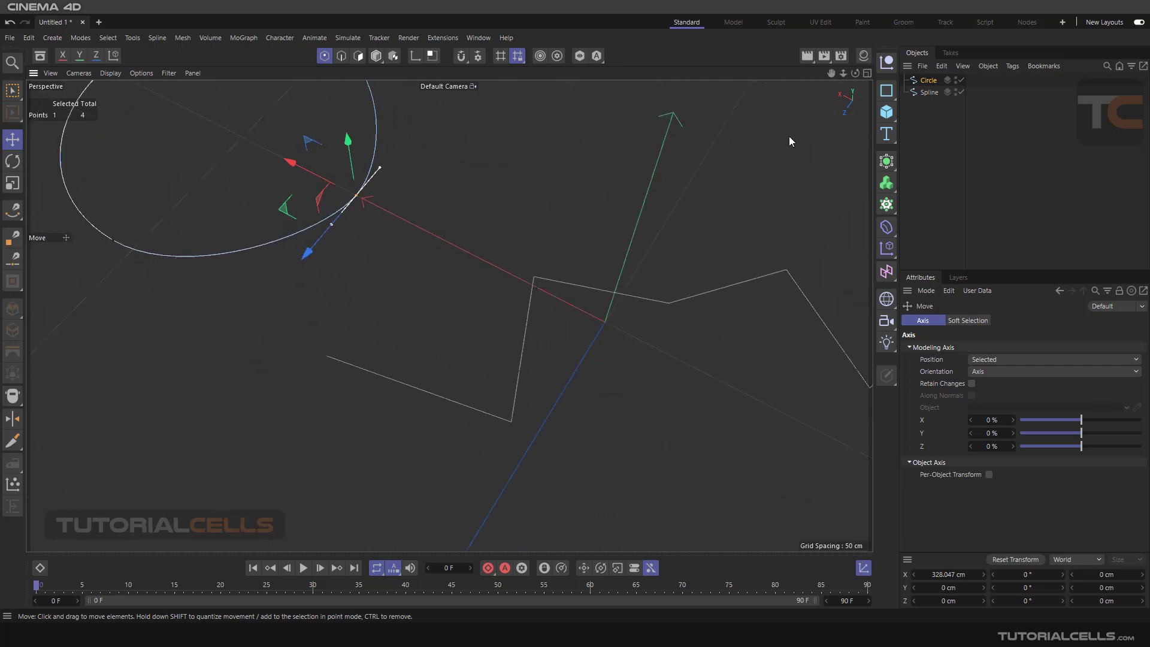
click(929, 92)
click(535, 278)
Curve the zigzag's upper corner with 40 cm and 28 cm Z tangents, then undo it
double_click(535, 278)
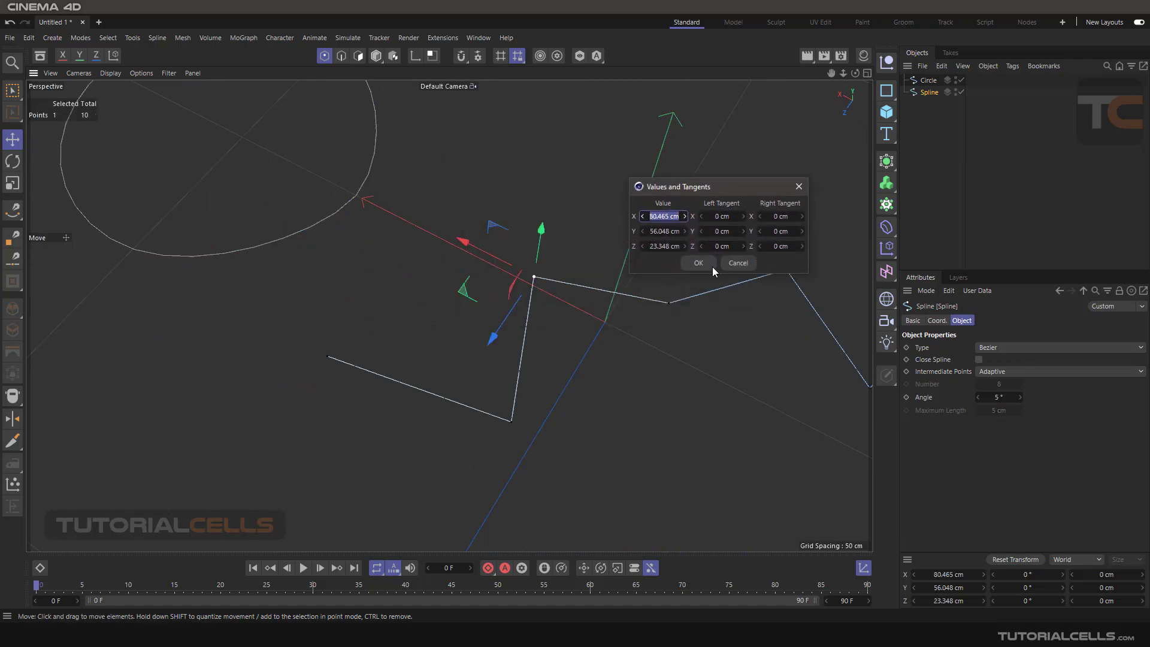
click(722, 246)
text(16)
drag(743, 246, 779, 247)
click(699, 263)
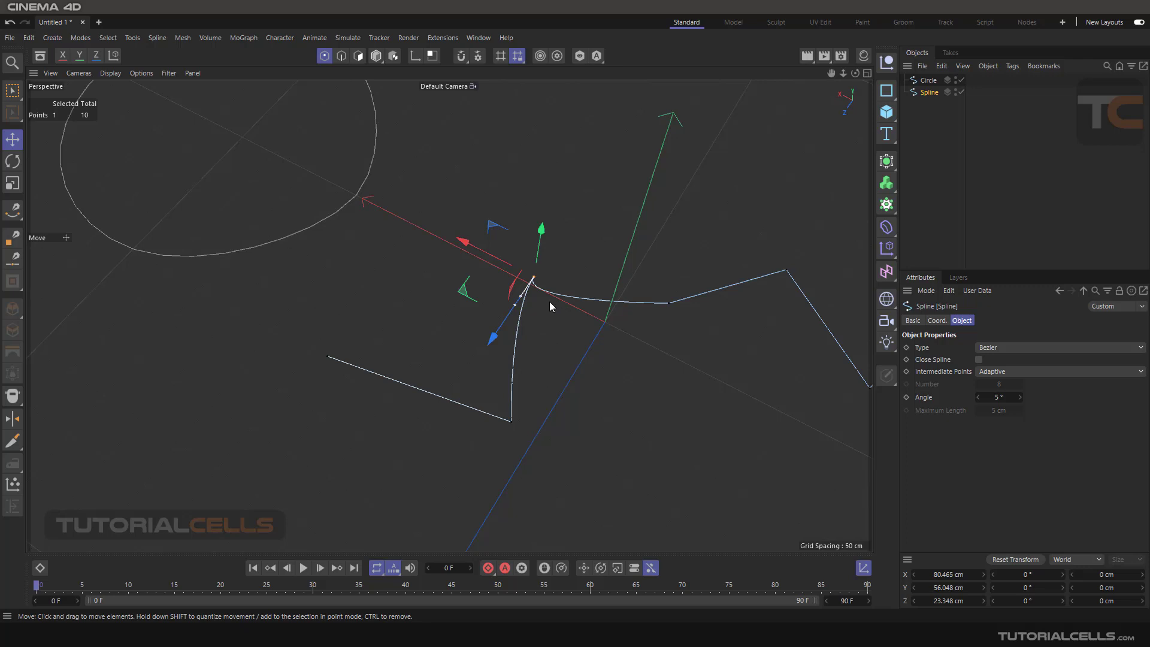
key(ctrl+z)
alt+drag(544, 308, 578, 259)
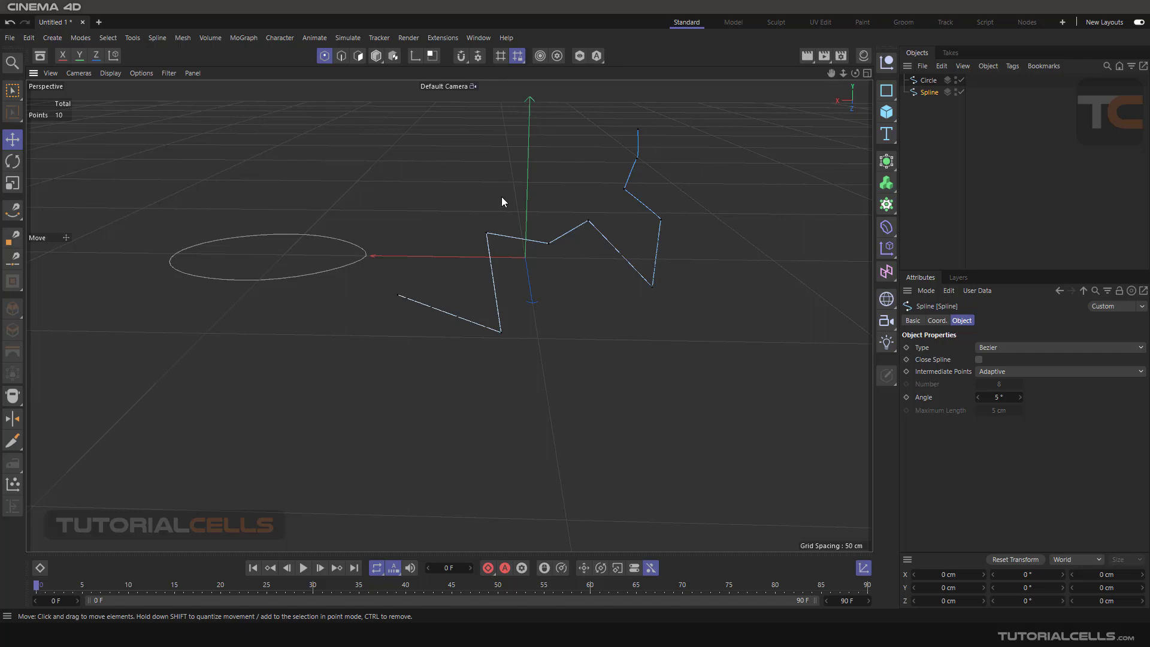
Select three zigzag points and raise them together from 37.967 to 47.823 cm in Y
click(158, 39)
mouse_move(182, 176)
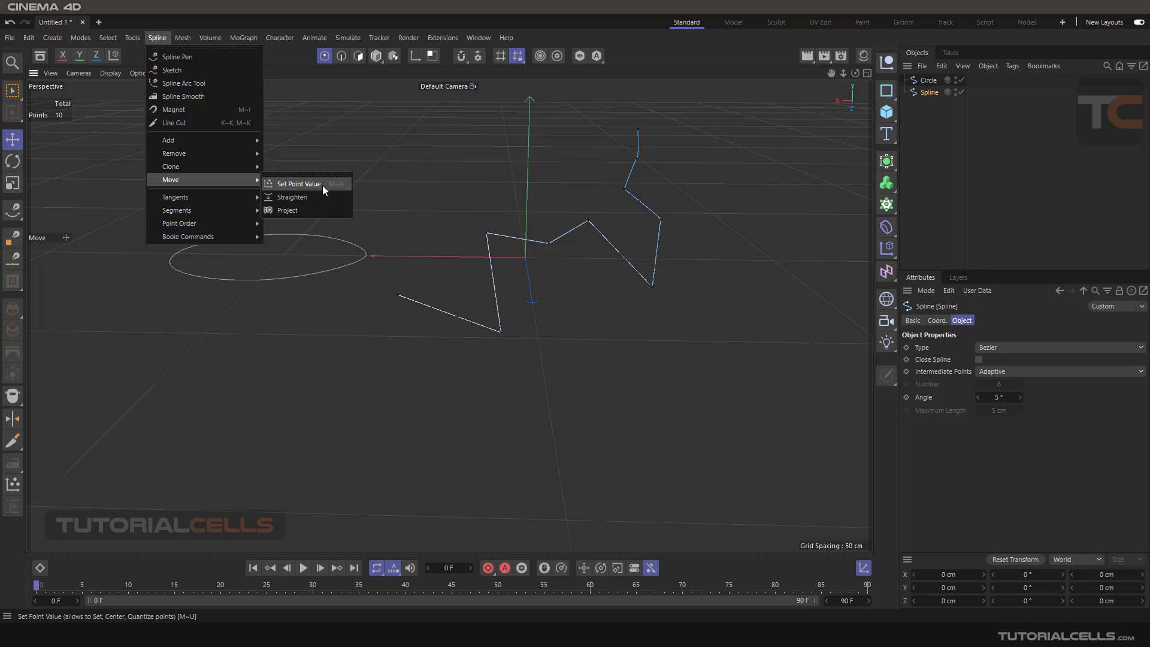
click(486, 238)
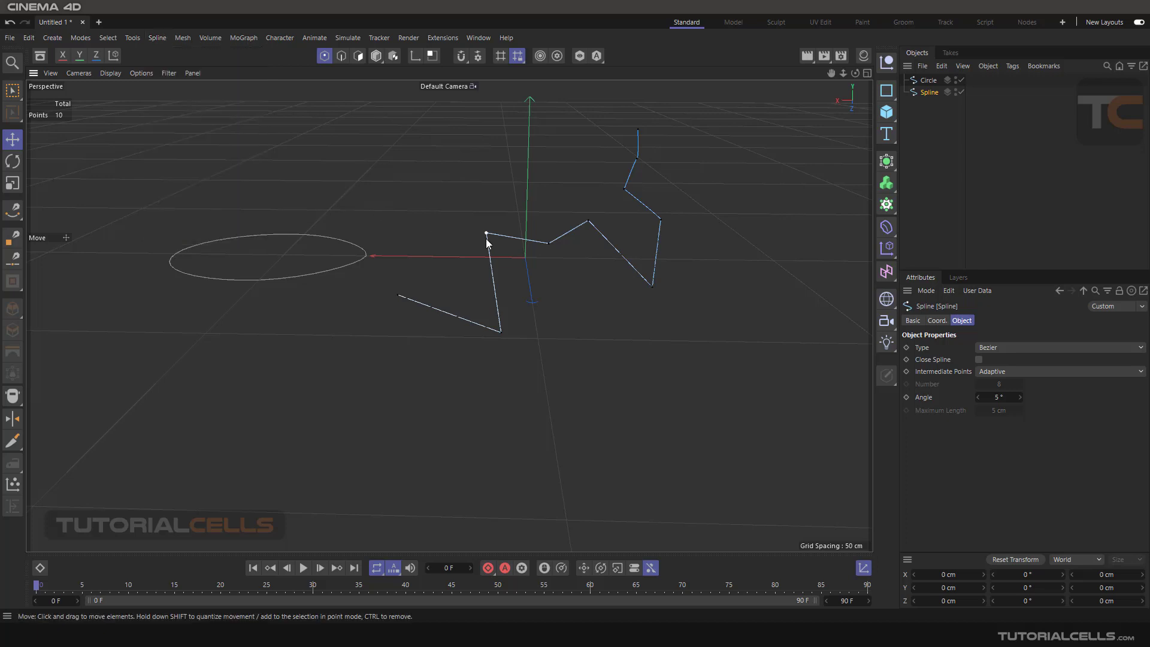
click(487, 235)
shift+click(550, 242)
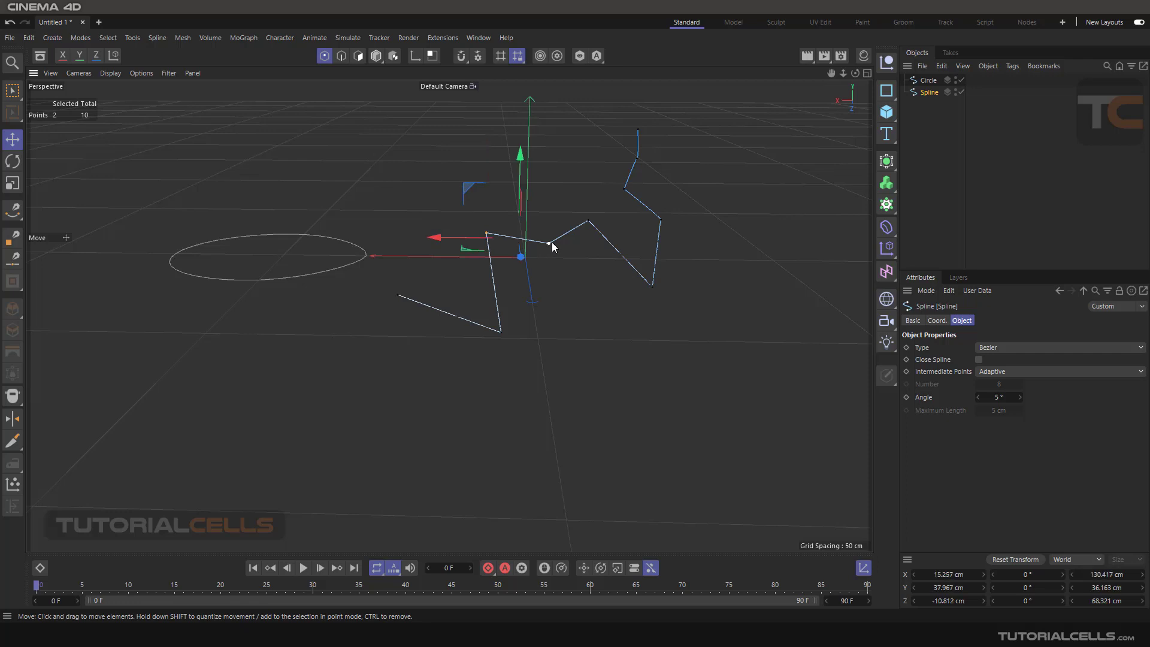
shift+click(590, 221)
alt+drag(571, 250, 431, 234)
drag(544, 177, 542, 160)
alt+drag(558, 234, 458, 261)
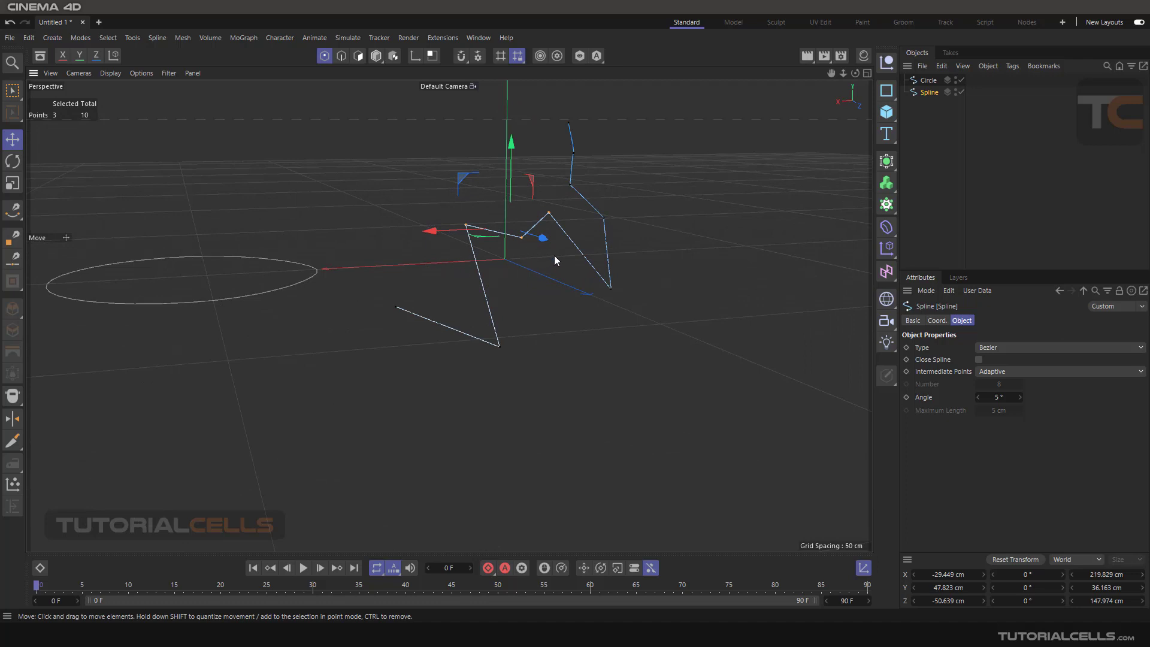
Start the Set Point Value tool on the three selected points from the right-click menu
right_click(347, 157)
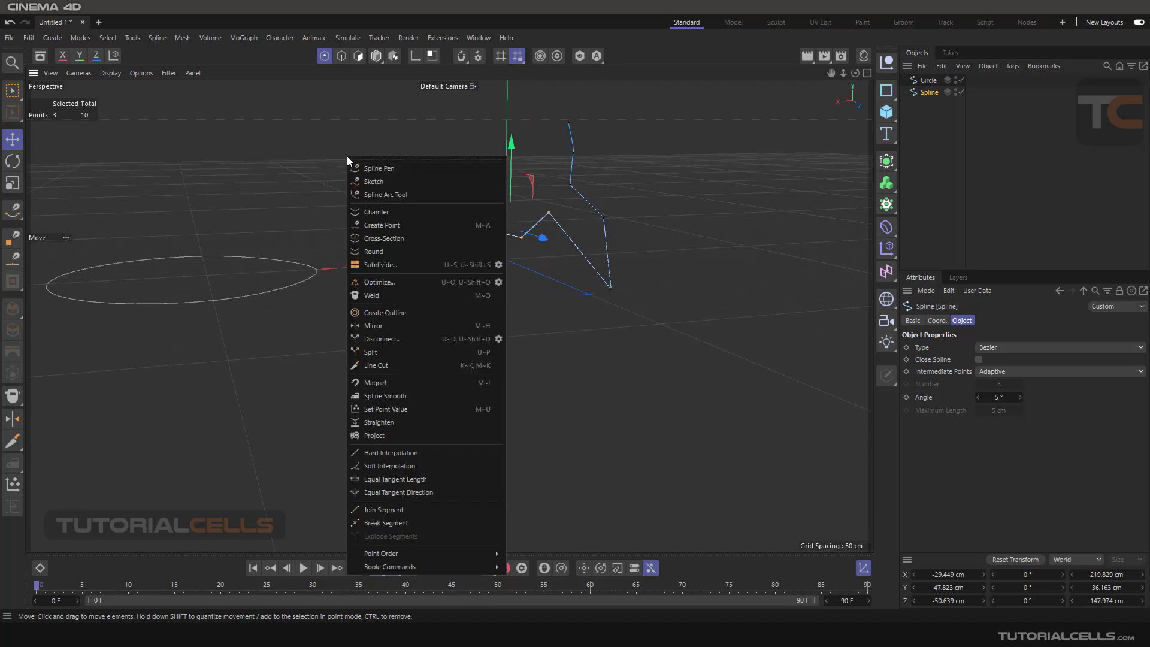
click(402, 408)
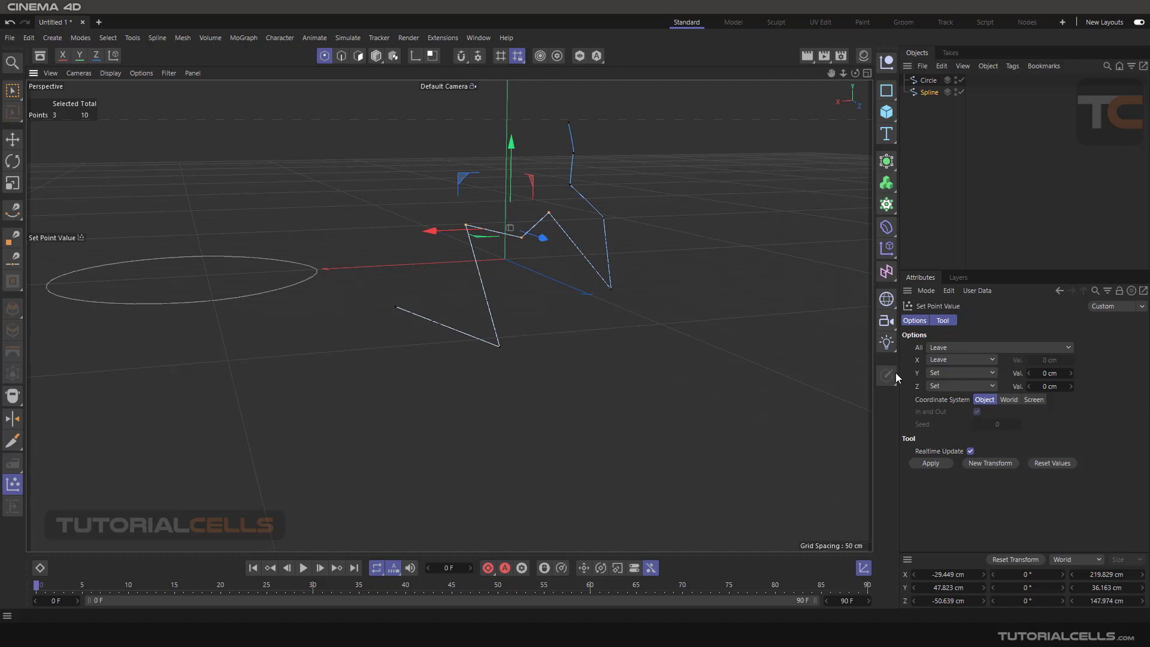
alt+drag(518, 262, 518, 262)
alt+middle_drag(518, 261, 598, 287)
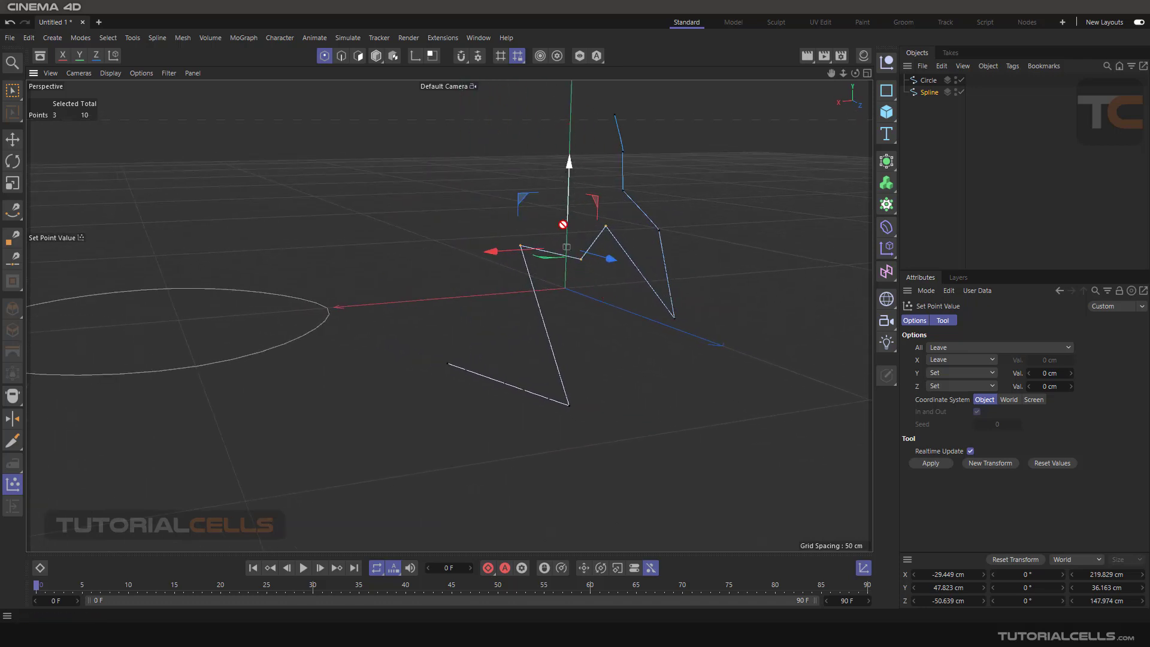
Switch the Y handling to Leave and back to Set, keeping Y and Z at 0 cm
click(977, 374)
click(966, 385)
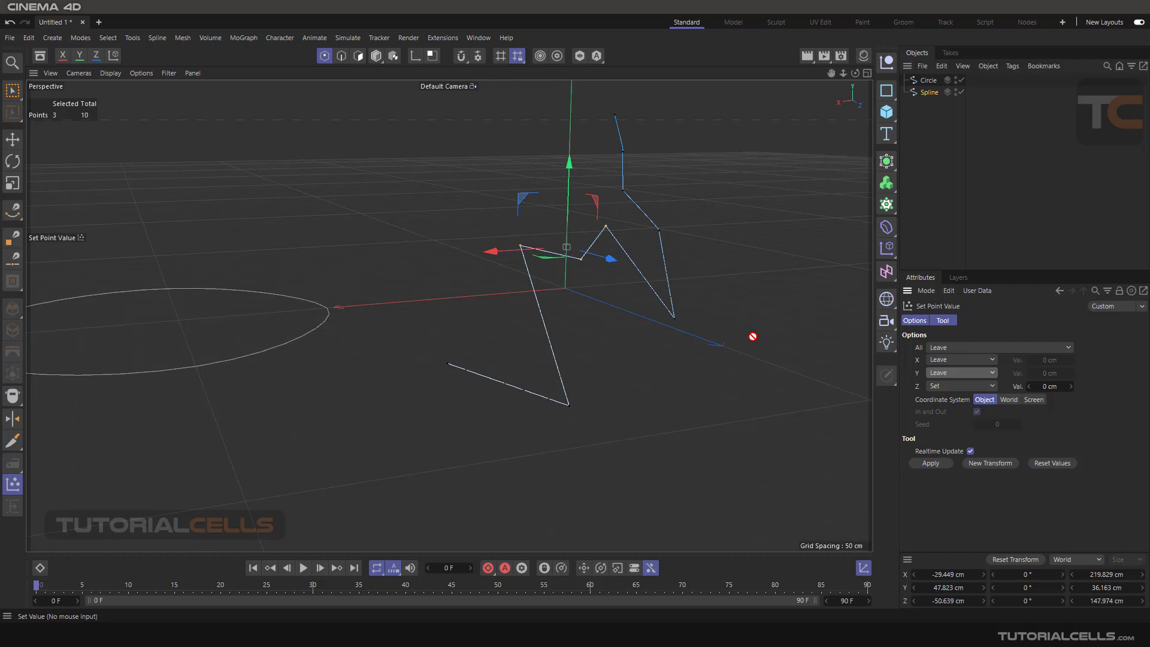
click(945, 372)
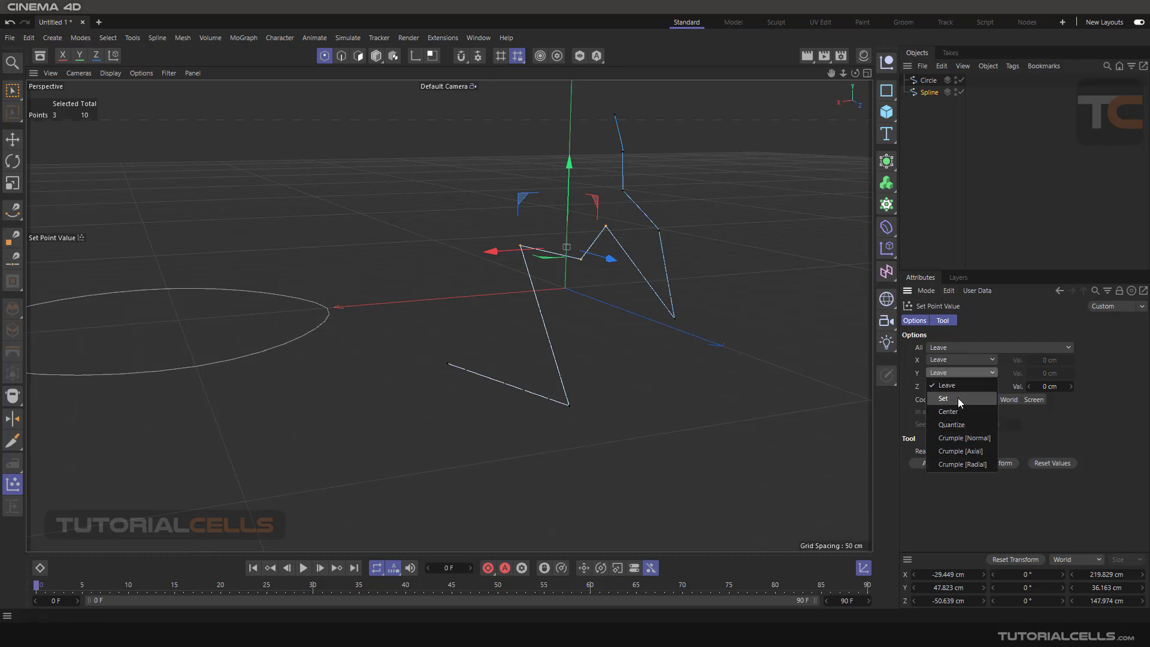
click(958, 397)
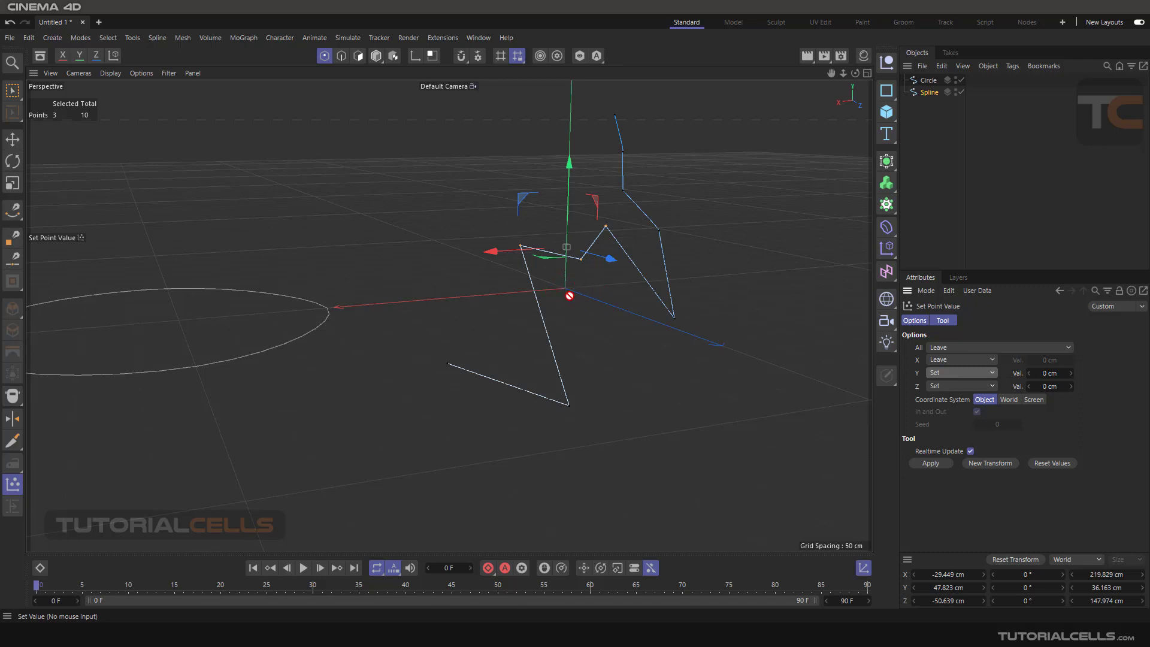
Snap the three points to 0 cm in Y and Z, try a 10 cm Y value, then undo
click(930, 463)
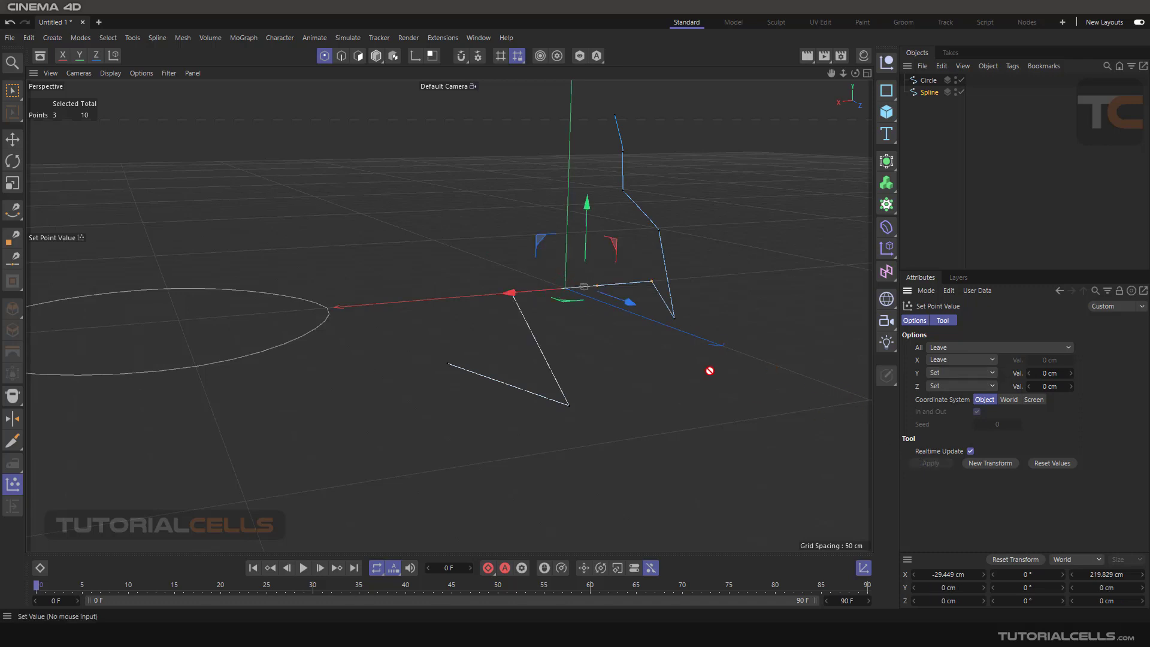
alt+drag(681, 358, 640, 345)
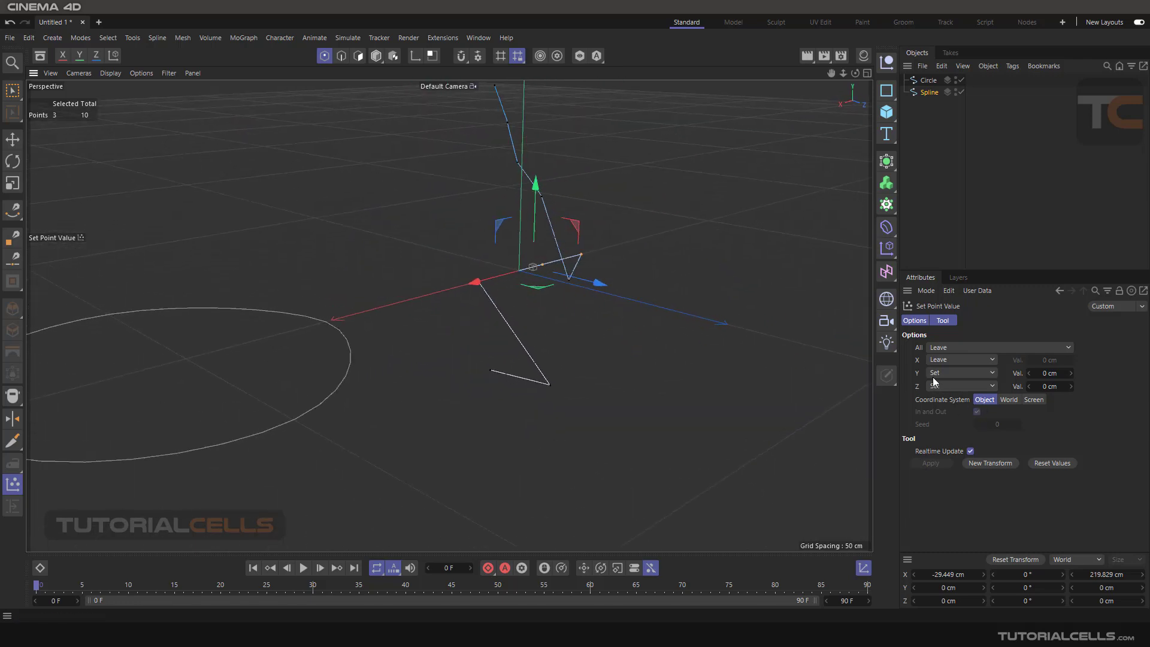
click(1045, 372)
text(10)
key(Return)
scroll(506, 260, up, 2)
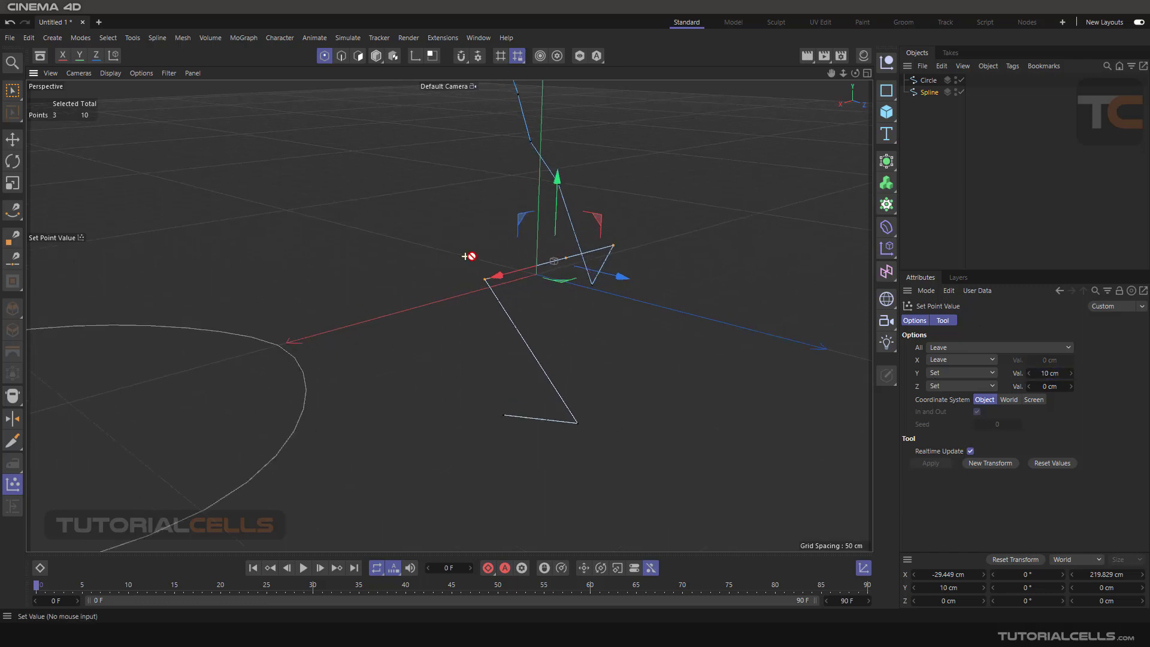
alt+drag(506, 260, 586, 290)
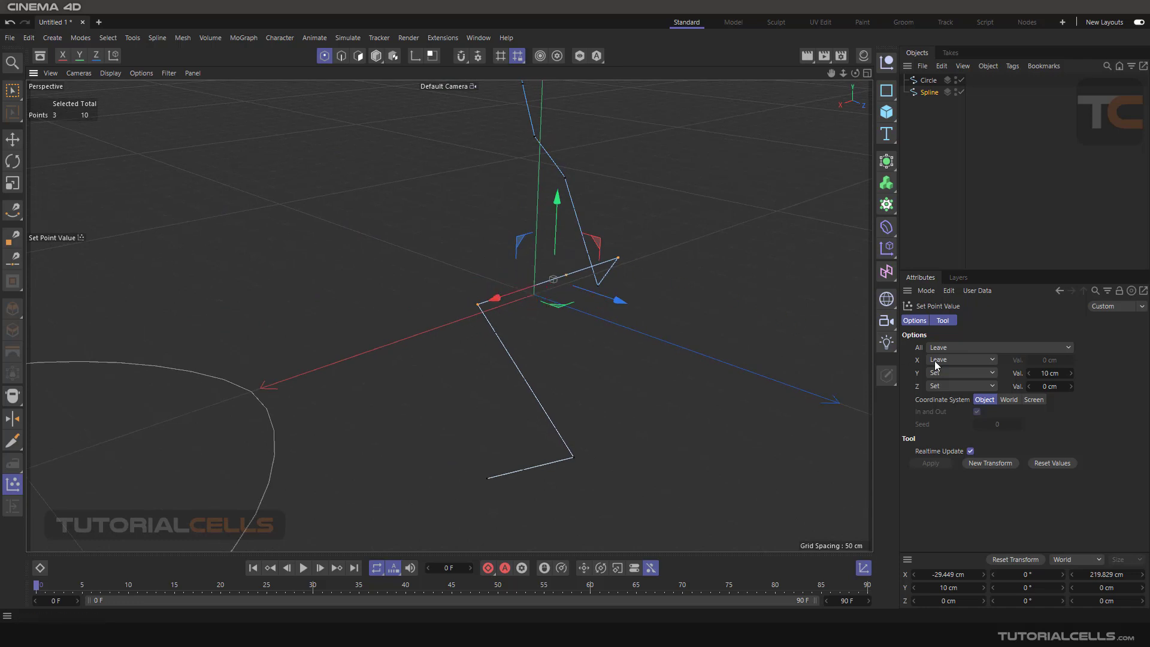
key(ctrl+z)
alt+drag(711, 288, 572, 279)
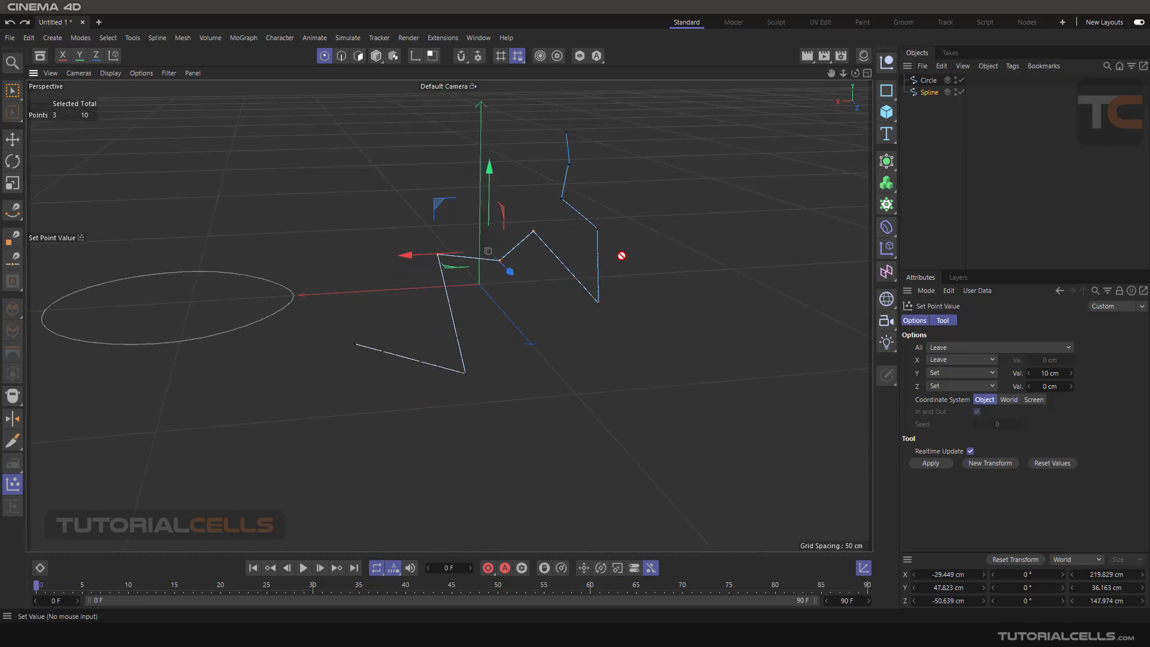
Lower the three points again, then flatten all ten spline points to Y 0 cm
key(ctrl+y)
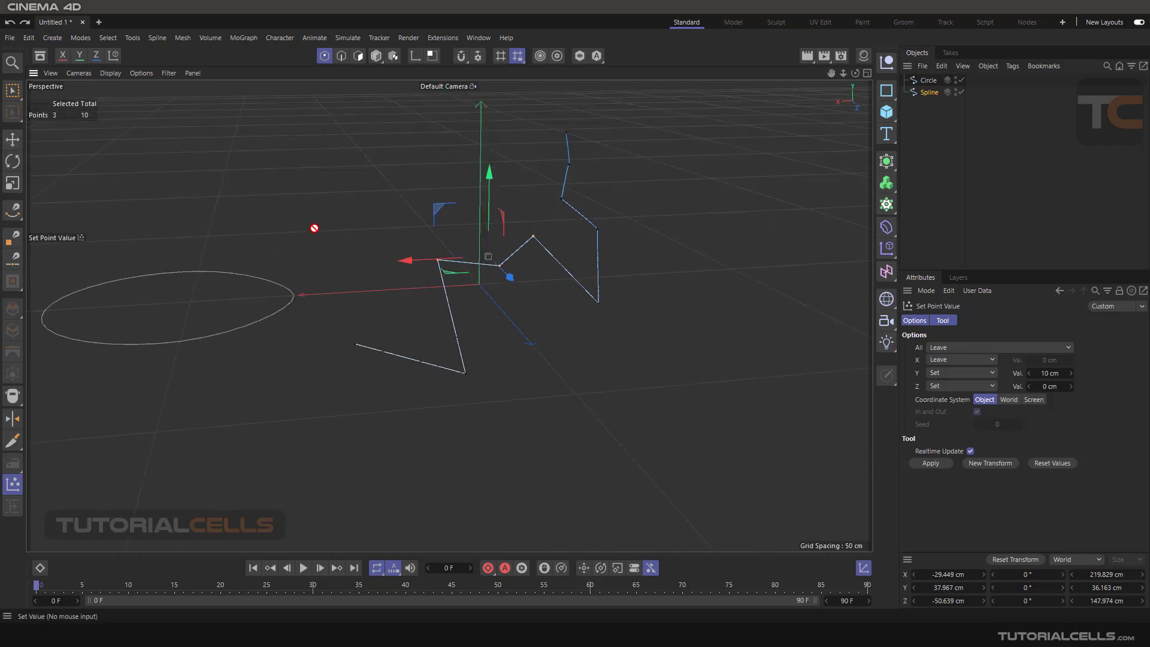
key(ctrl+a)
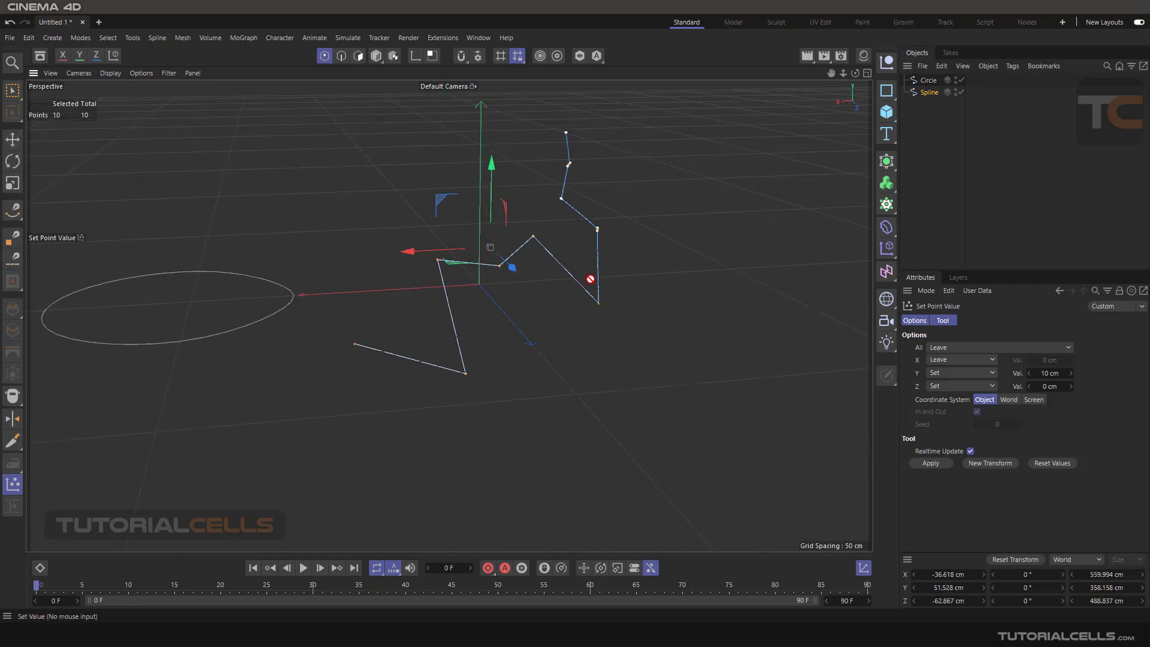
double_click(1050, 372)
text(0)
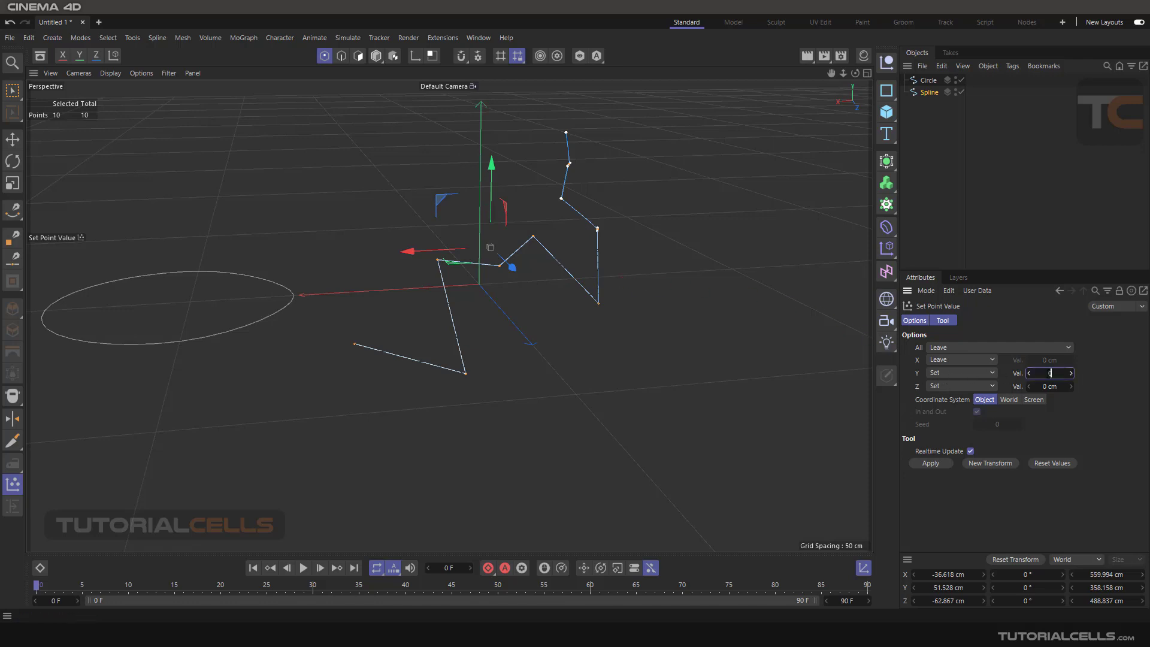
click(940, 463)
Undo the flattening and set Z handling to Leave so only Y changes to 0 cm
alt+drag(521, 303, 586, 342)
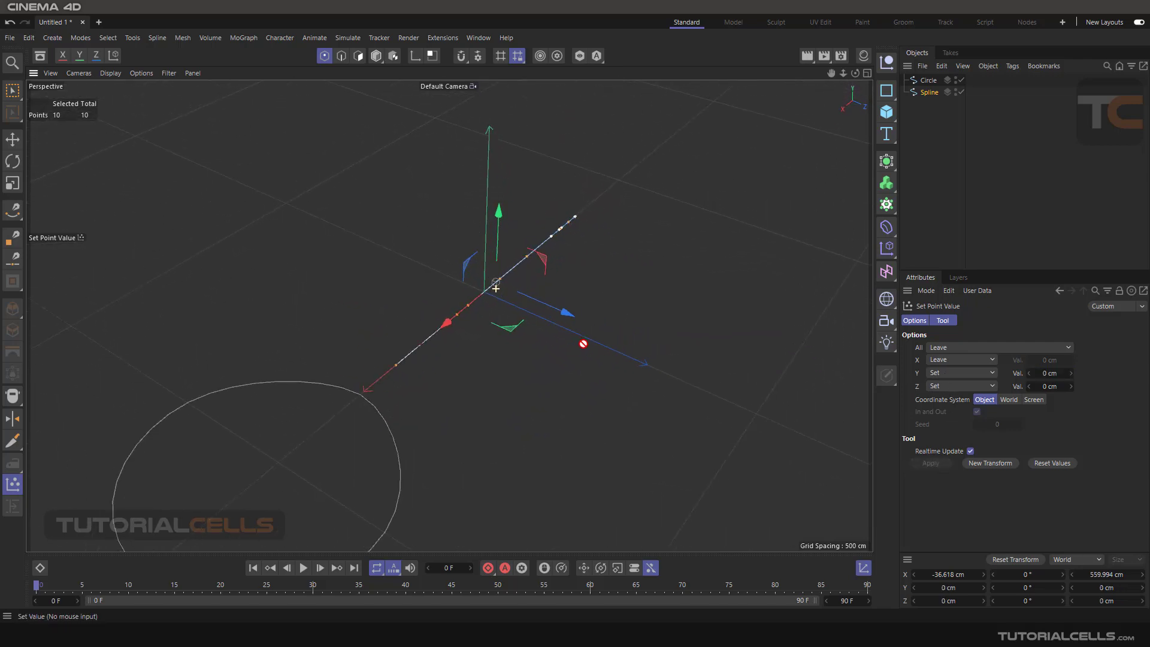
key(ctrl+z)
click(944, 389)
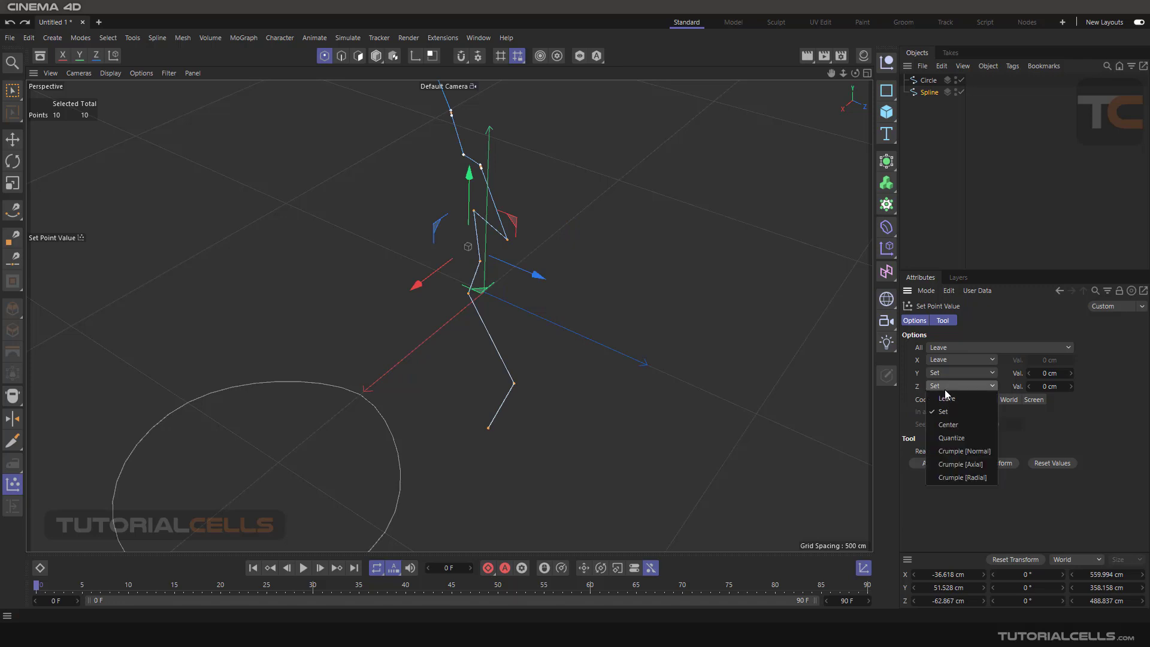
click(951, 400)
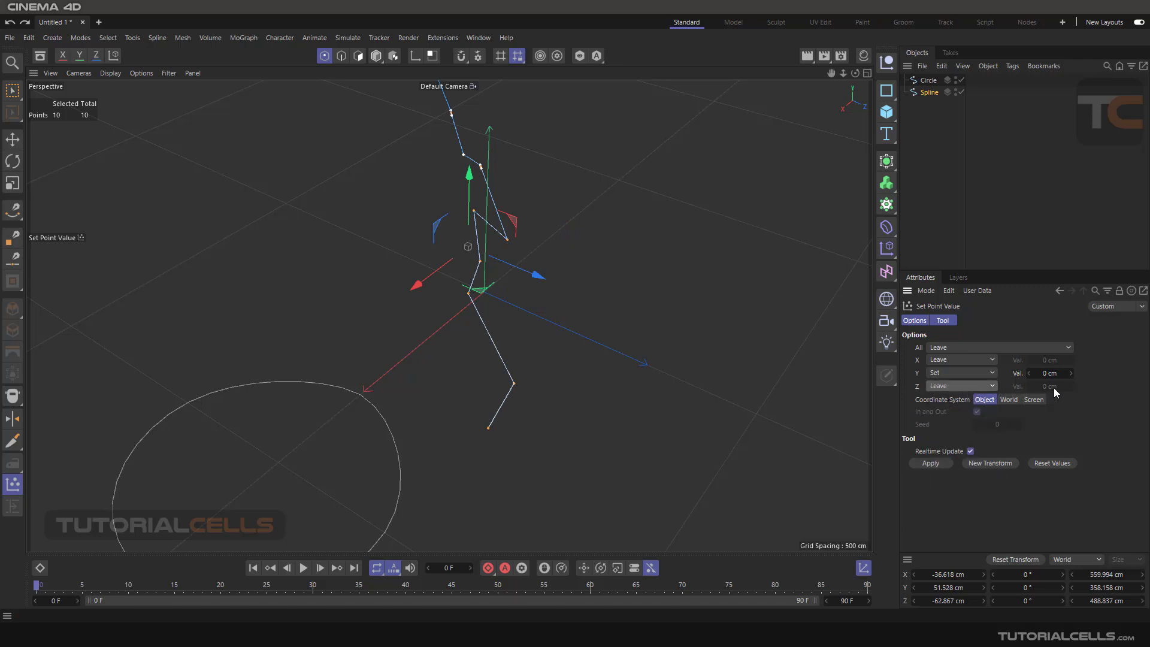
alt+drag(580, 328, 461, 288)
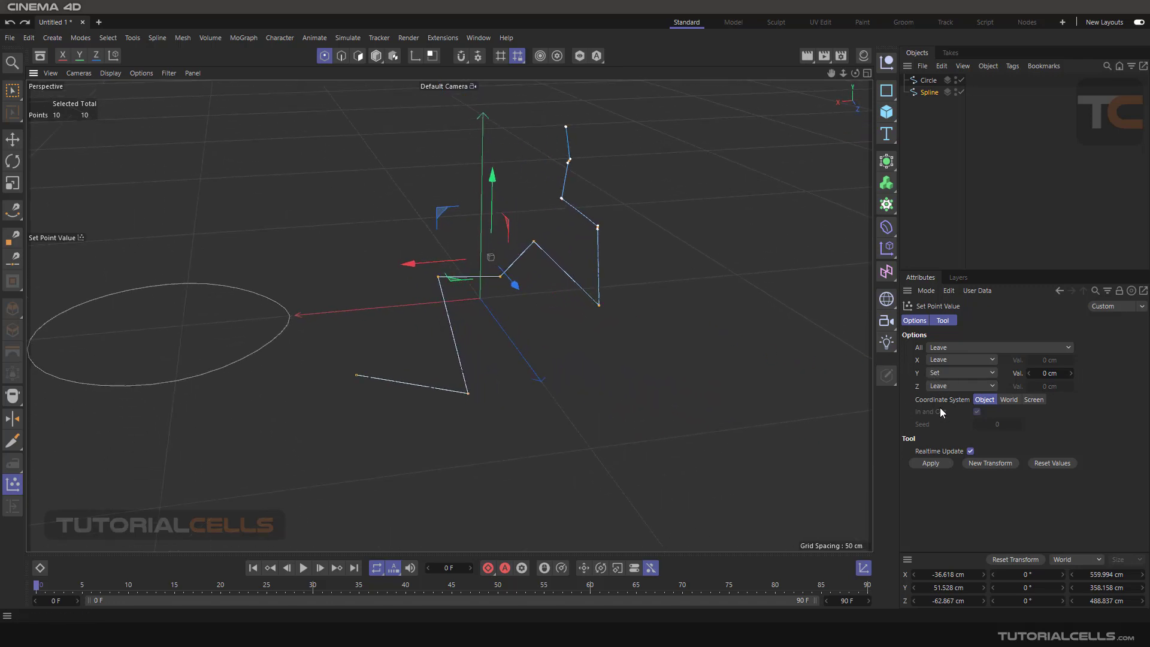
click(931, 463)
alt+drag(553, 281, 529, 299)
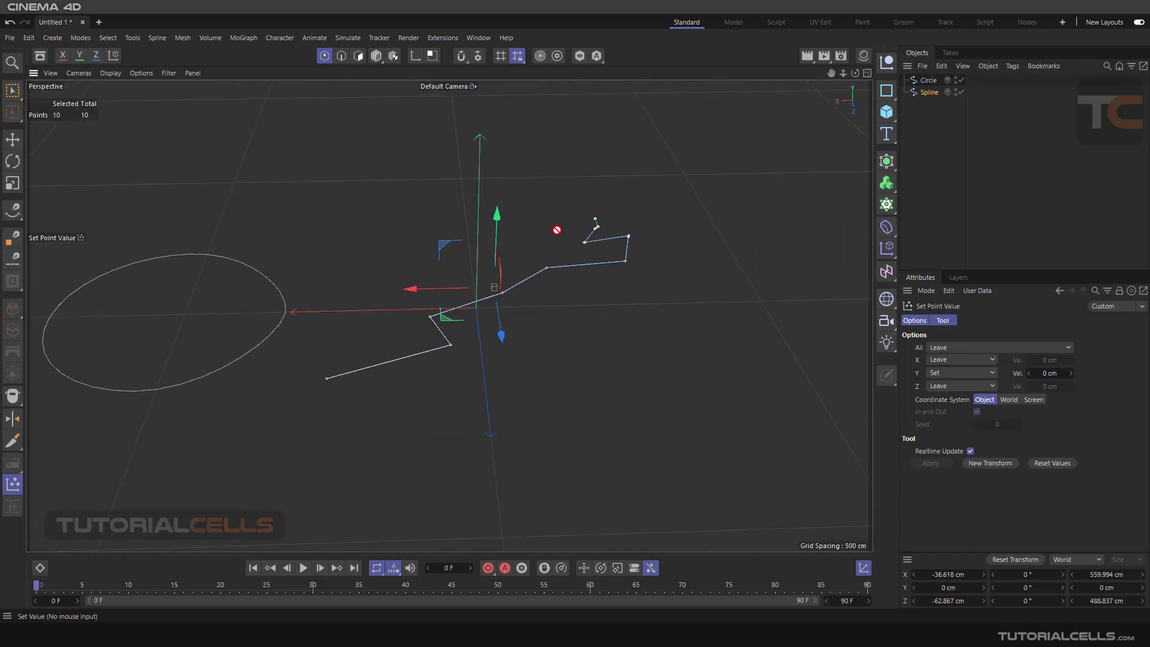
mouse_move(560, 233)
alt+mouse_down()
mouse_move(570, 231)
mouse_move(565, 197)
mouse_move(548, 185)
mouse_move(575, 216)
alt+mouse_up()
key(ctrl+z)
click(944, 369)
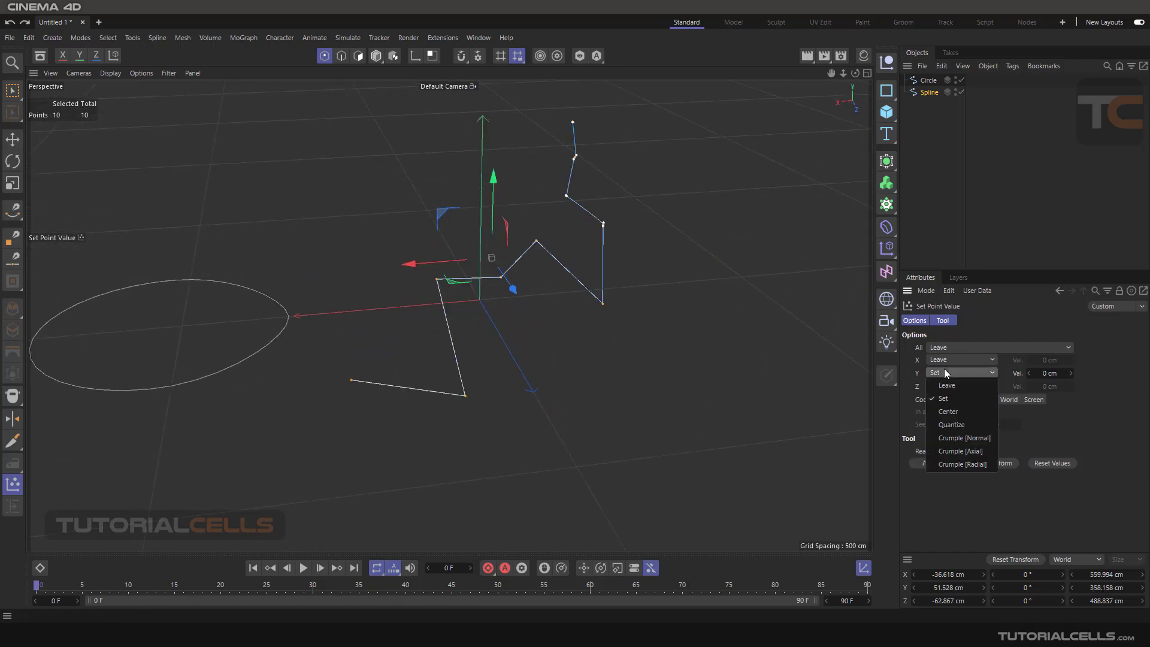
click(943, 400)
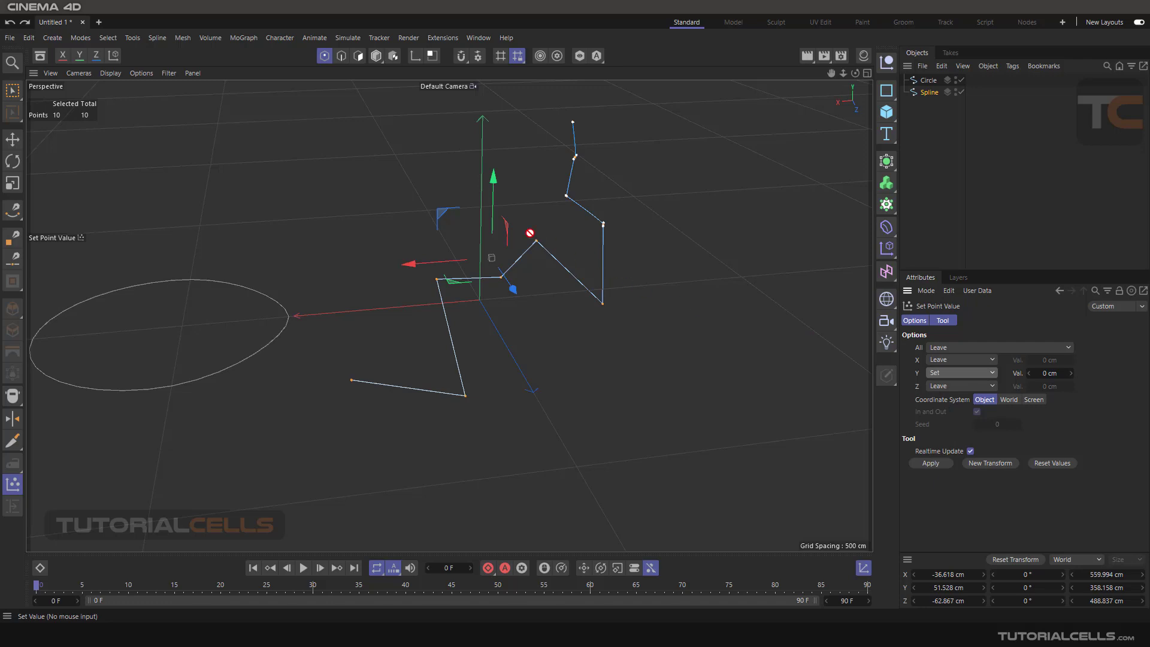
alt+drag(530, 233, 569, 222)
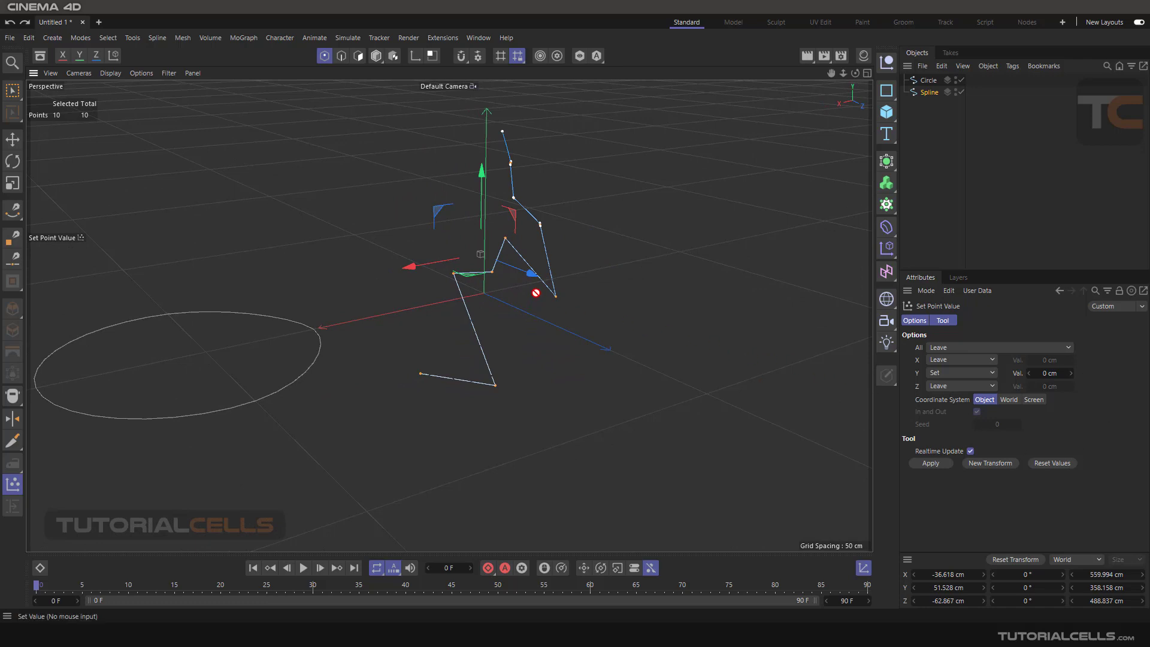
scroll(534, 293, up, 5)
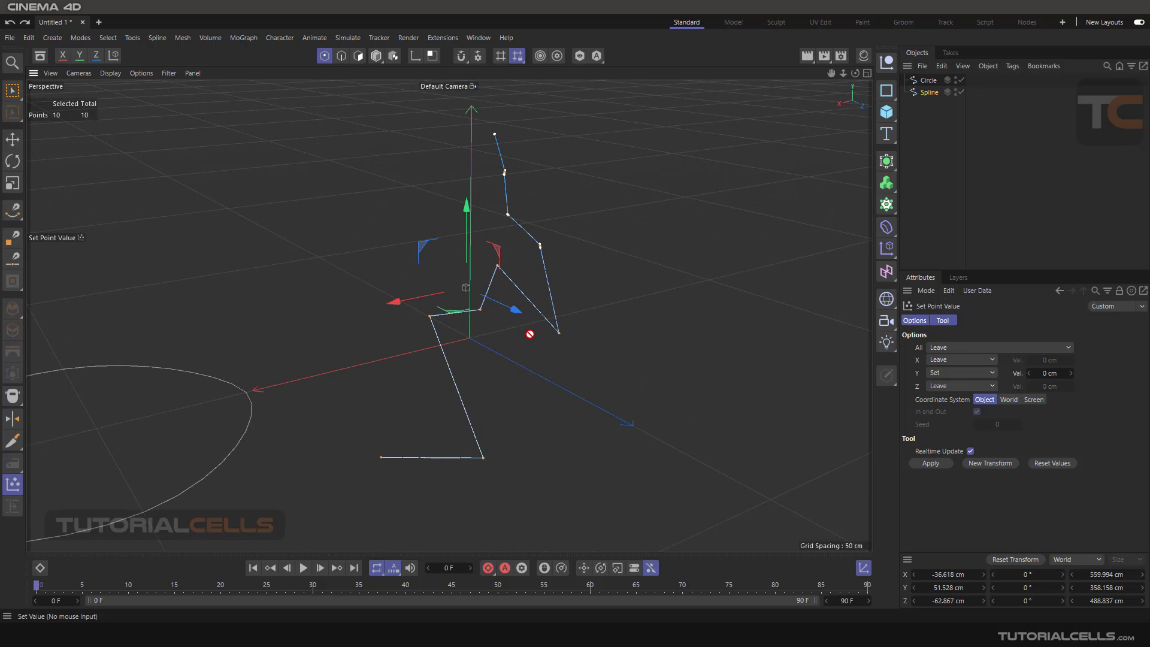
Return to the Move tool and find Set Point Value under Mesh > Move without running it
click(12, 138)
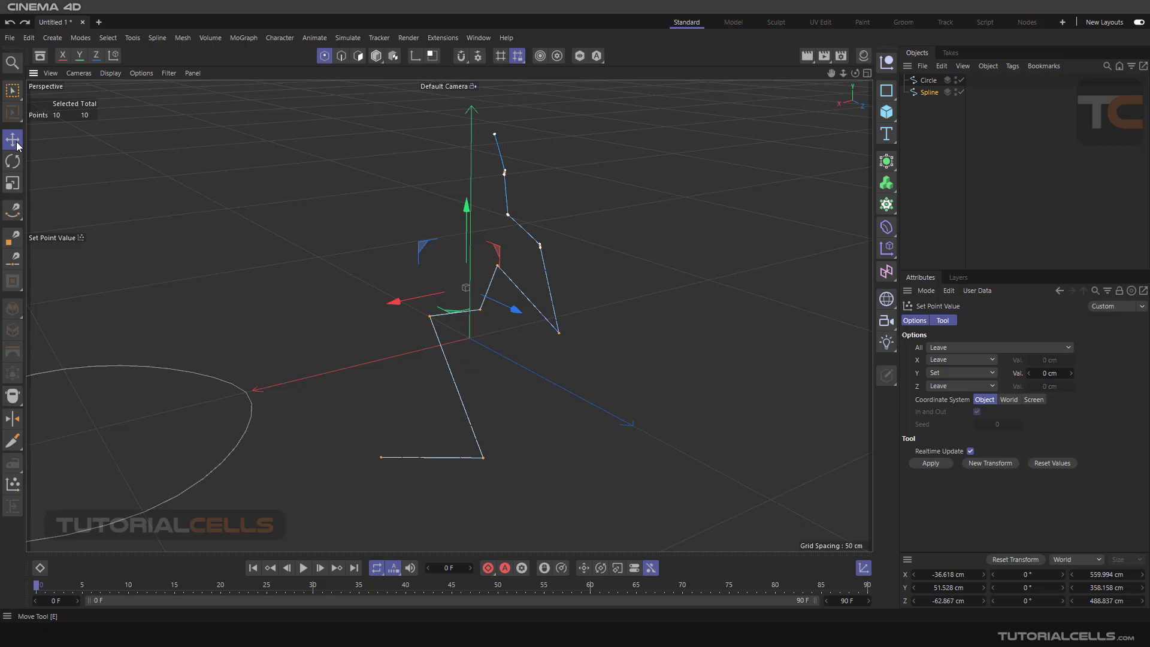
click(184, 38)
mouse_move(208, 152)
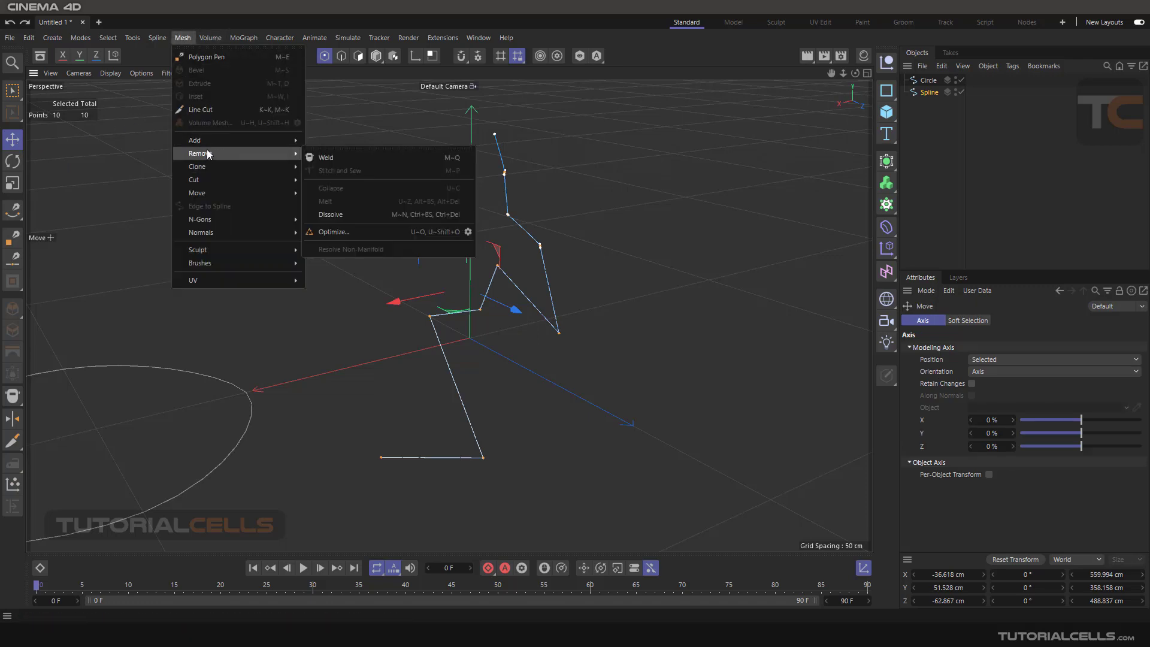
mouse_move(214, 194)
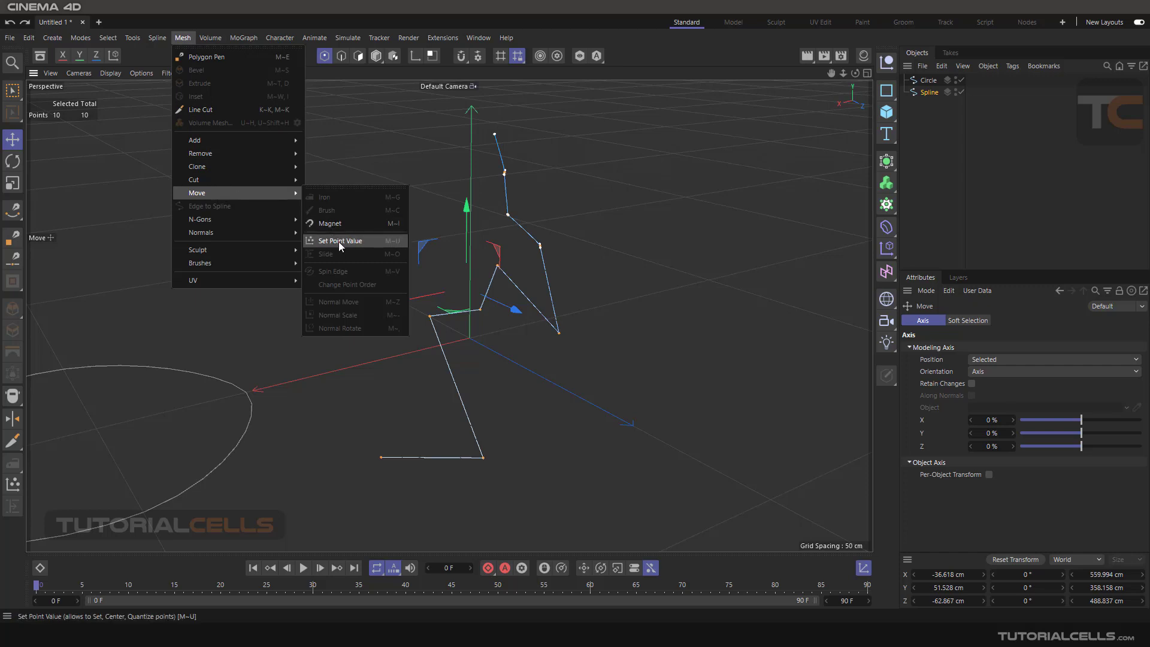
click(382, 118)
alt+drag(383, 119, 511, 393)
Deselect all ten zigzag spline points by clicking empty viewport space
click(510, 393)
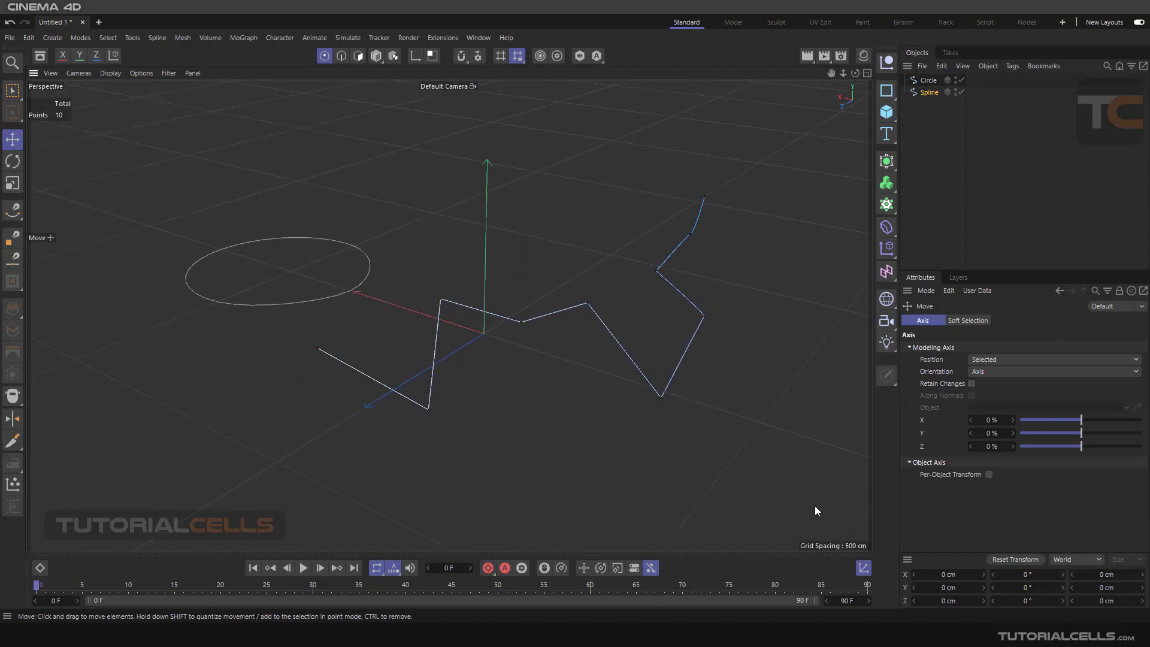